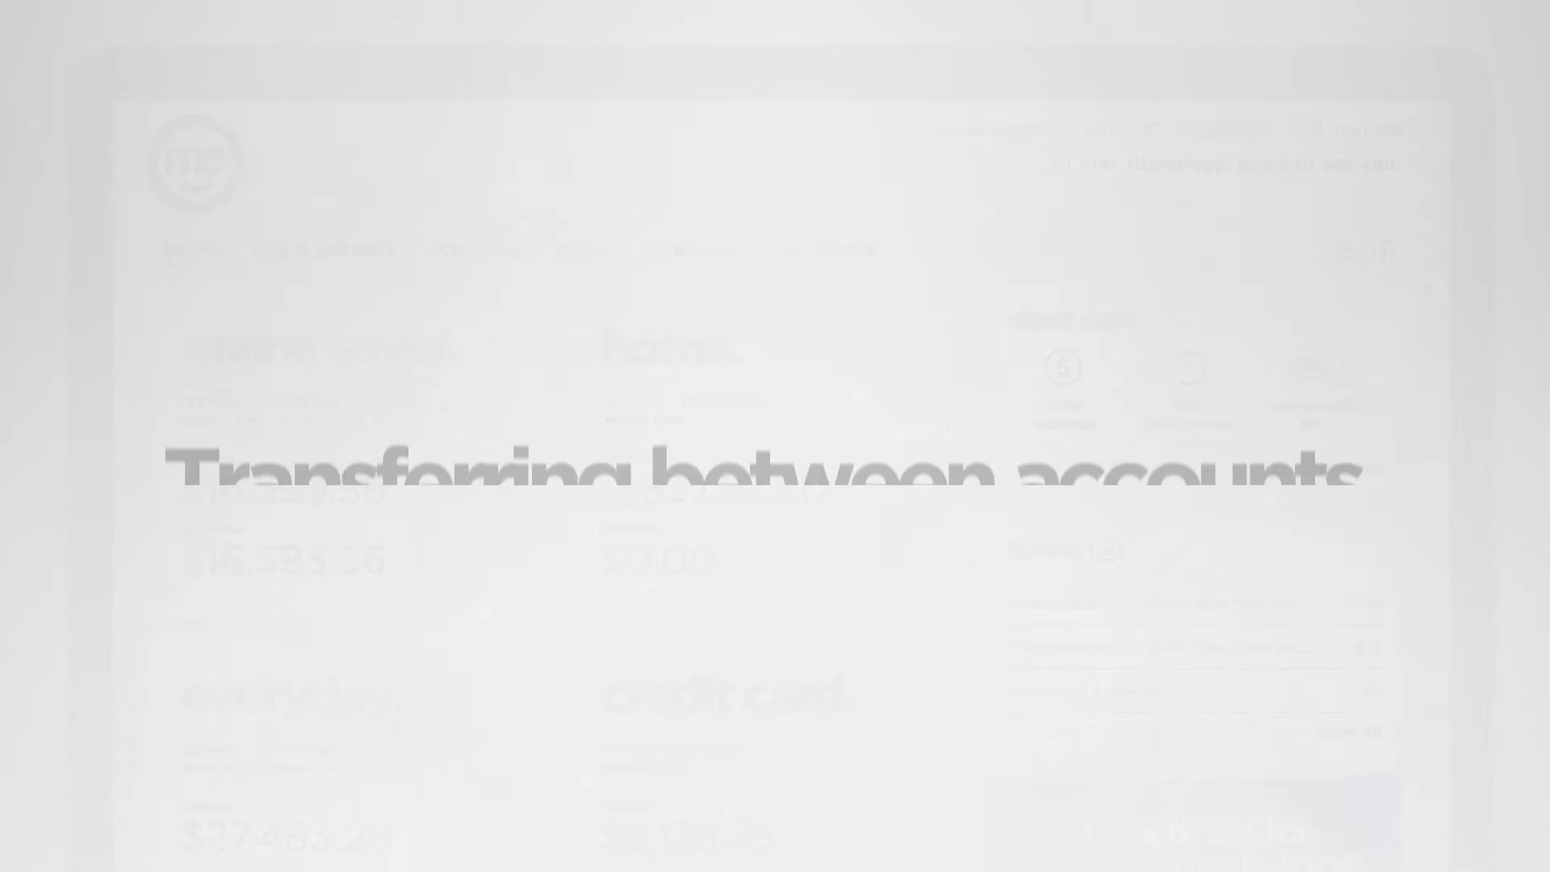
# Fill a transfer from Online Savings to Everyday Transaction Account: 200.00, description 'Headphones'.
pyautogui.click(391, 264)
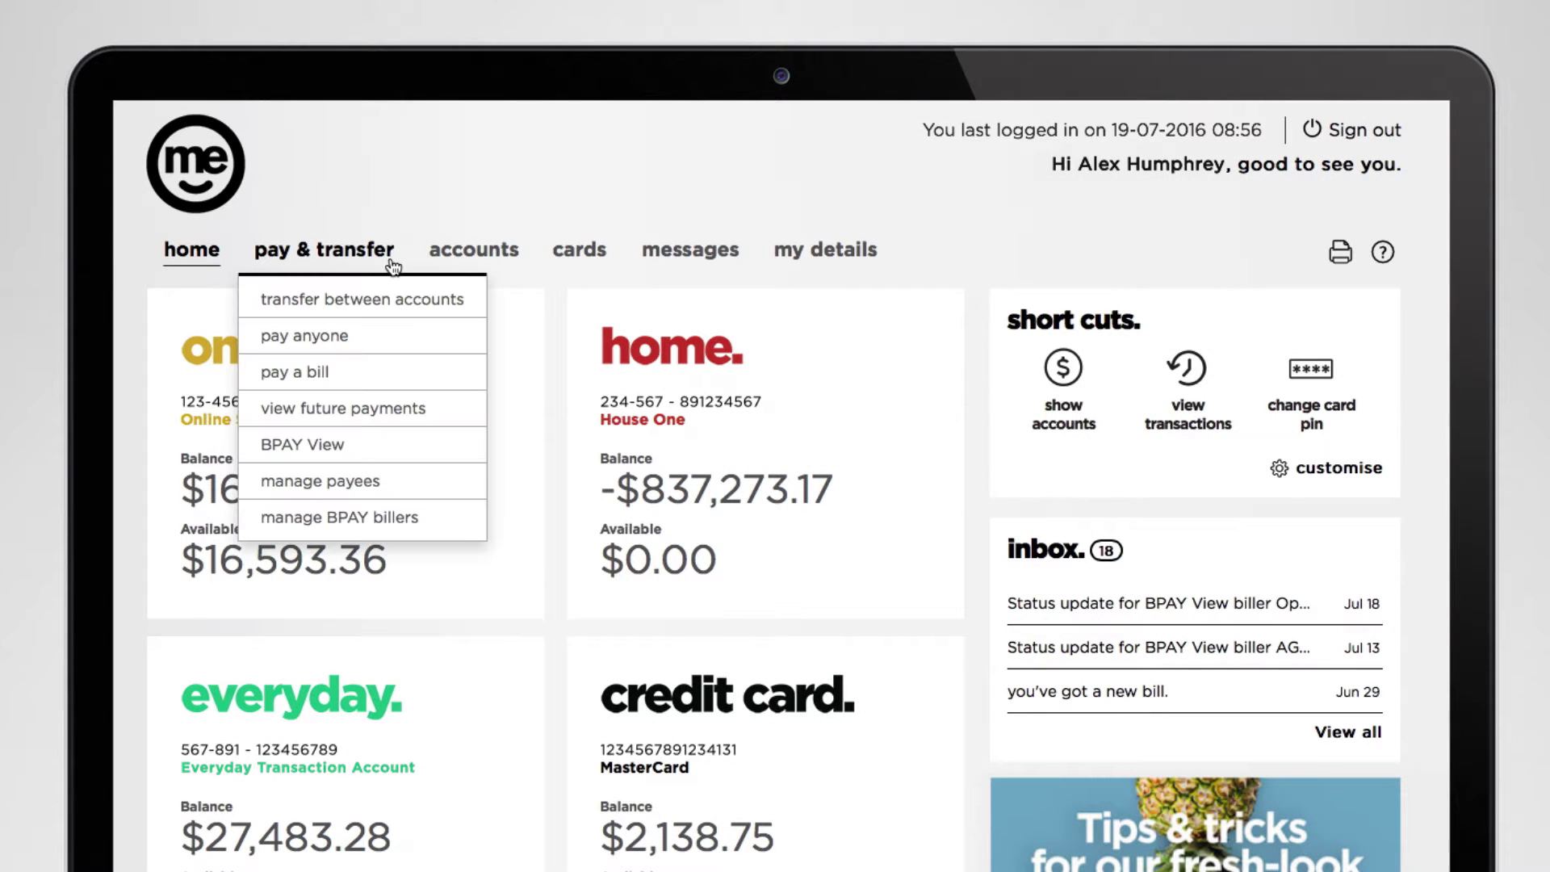
pyautogui.click(429, 315)
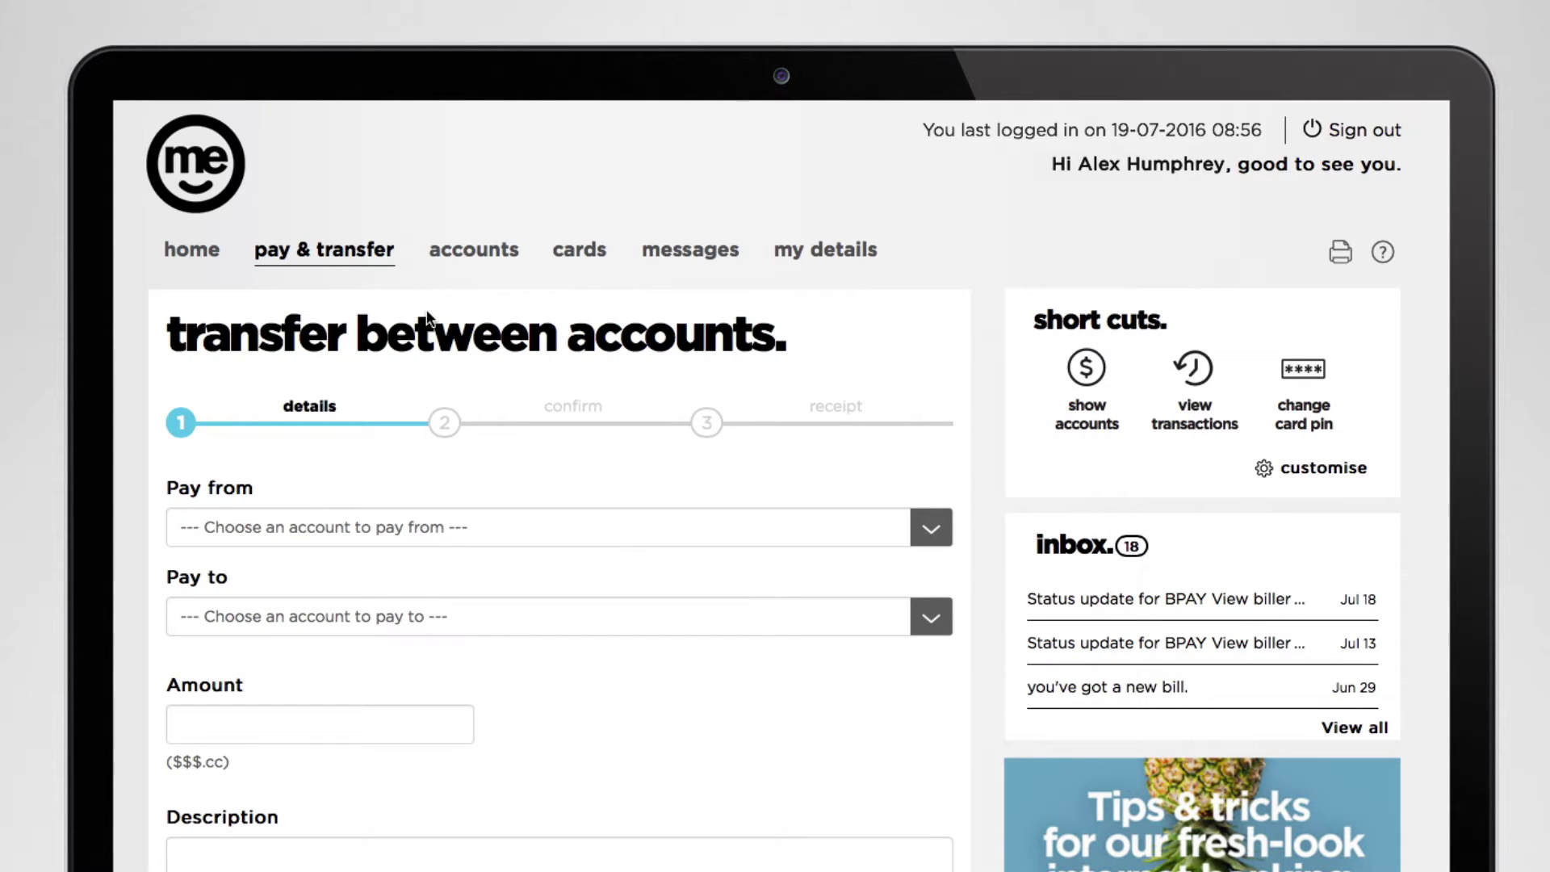
pyautogui.click(937, 541)
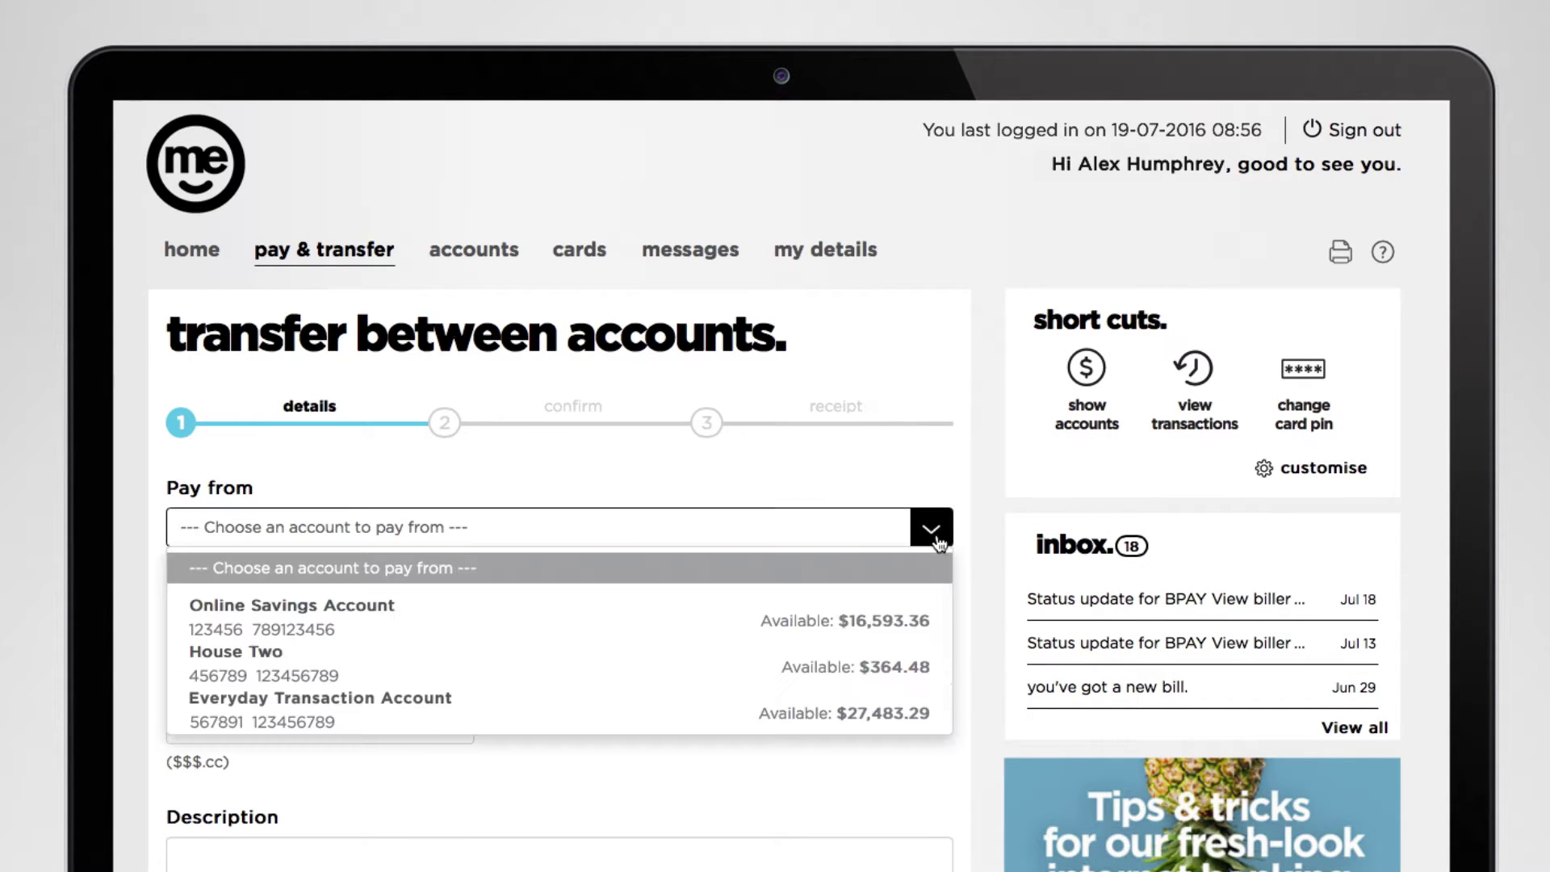
pyautogui.click(931, 623)
pyautogui.click(931, 623)
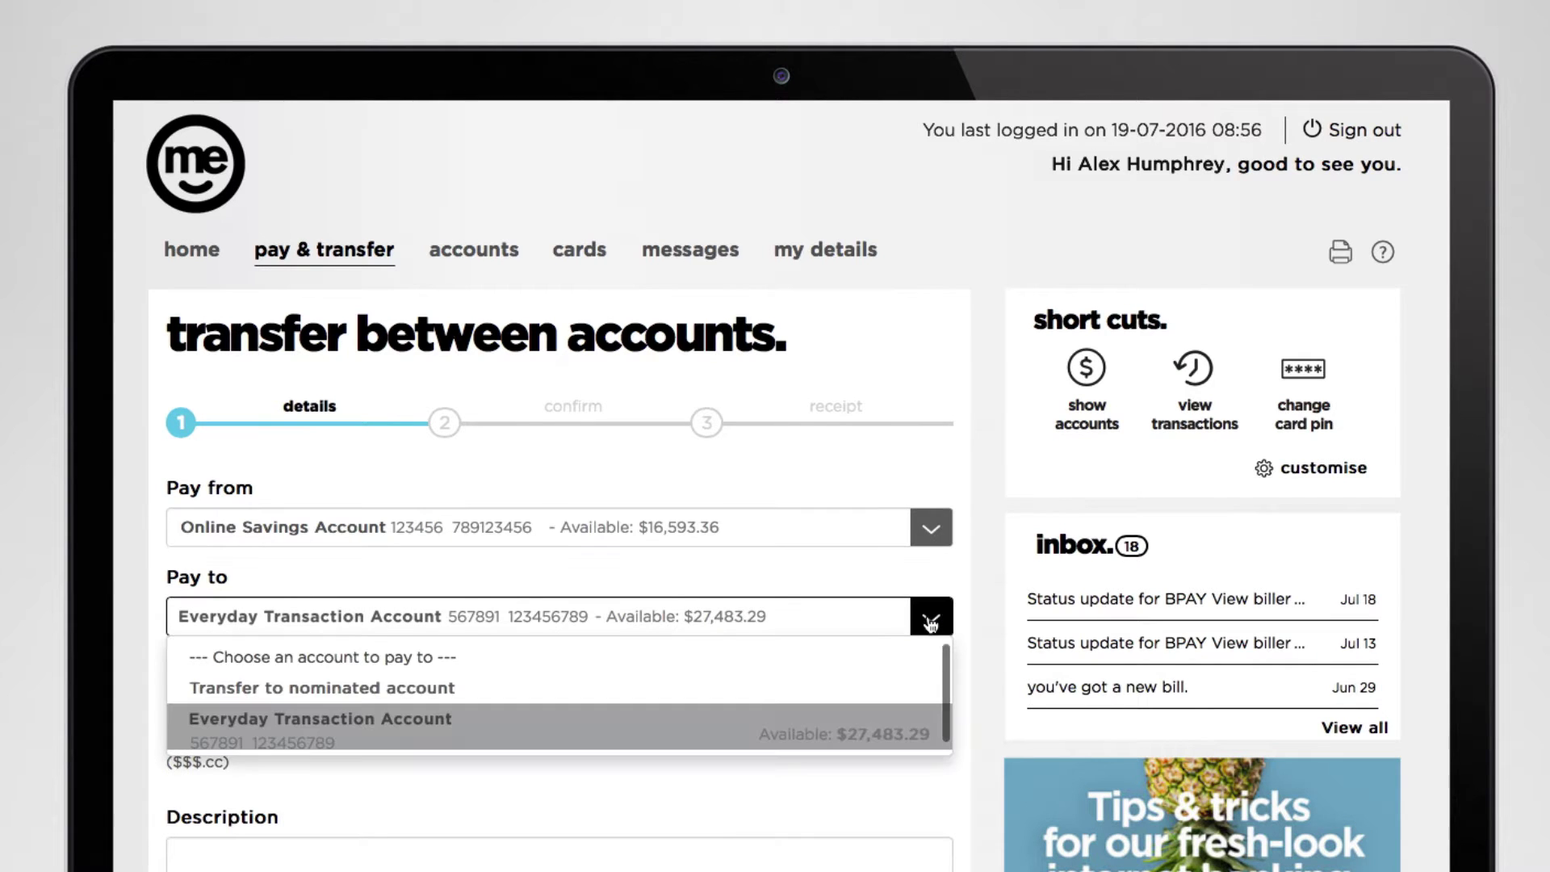
pyautogui.click(931, 623)
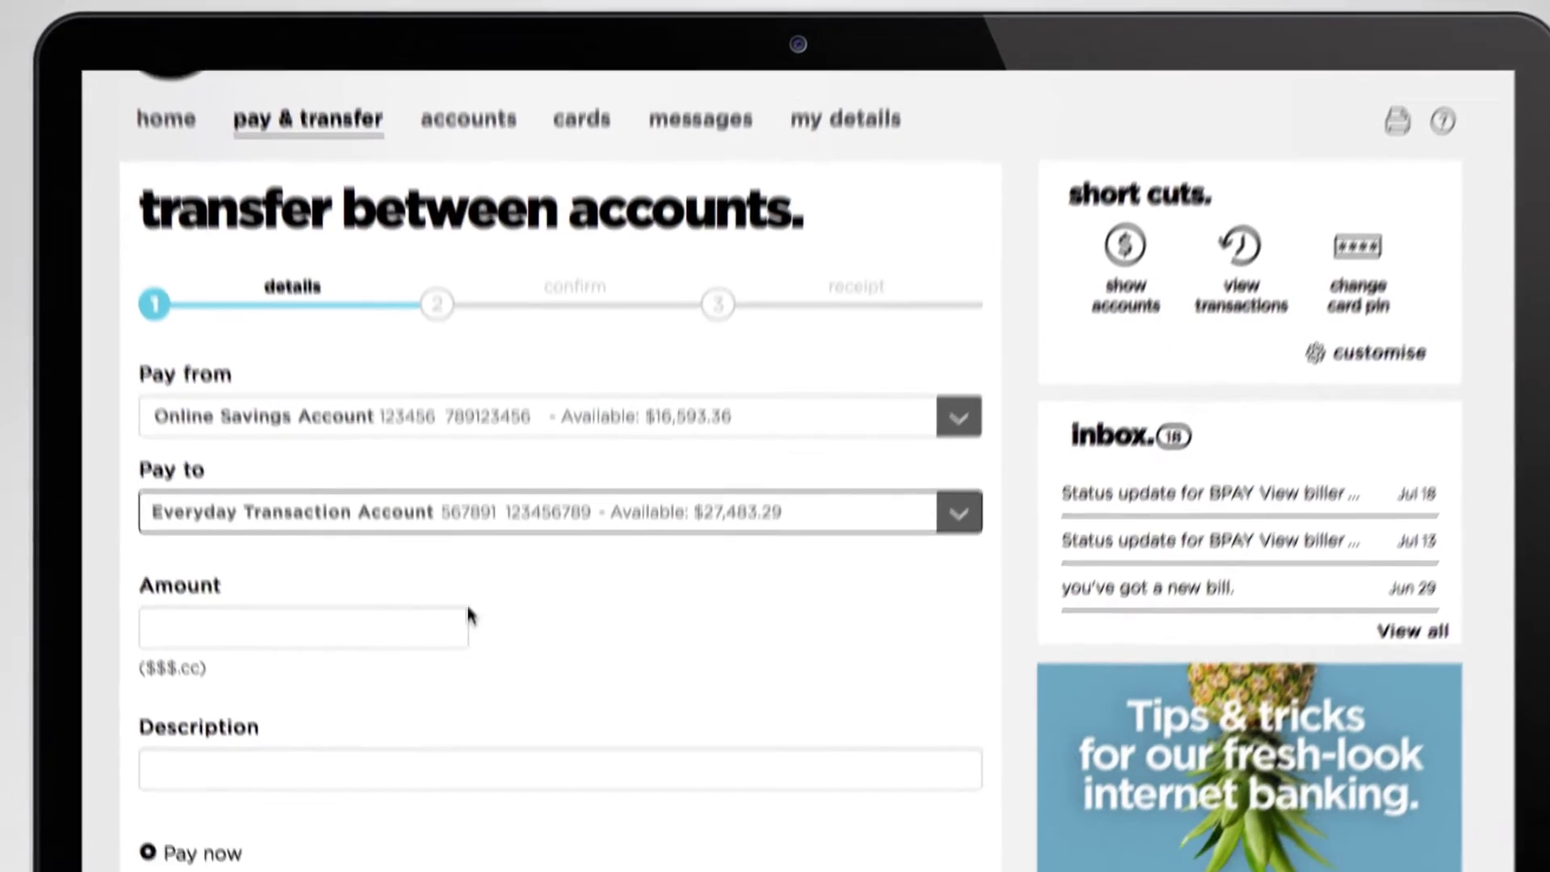
pyautogui.click(409, 716)
pyautogui.write('200.00')
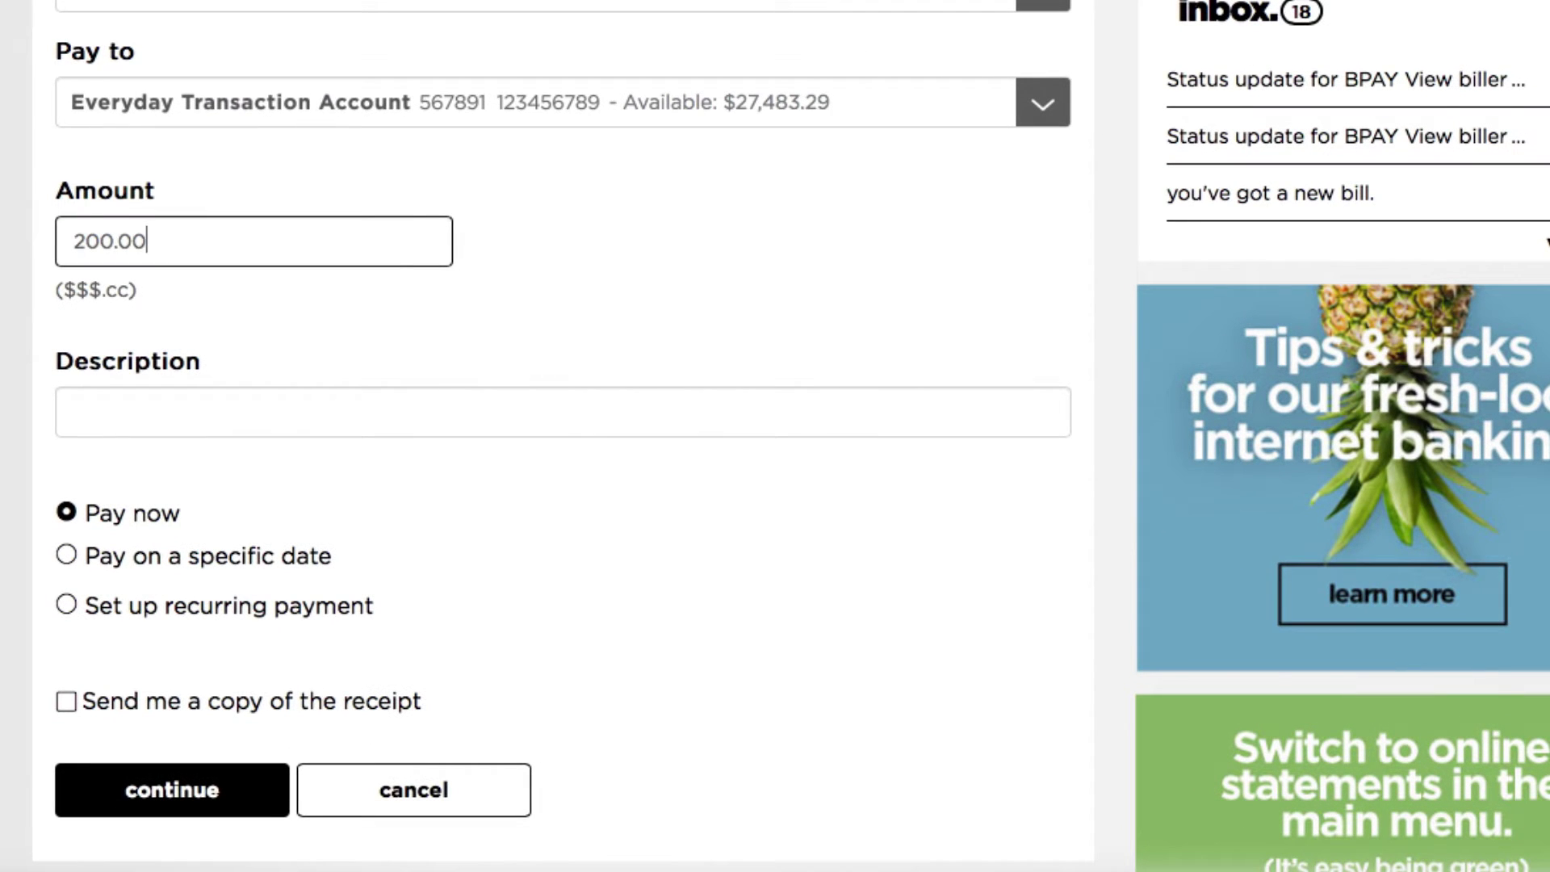
pyautogui.click(409, 418)
pyautogui.write('Headphones')
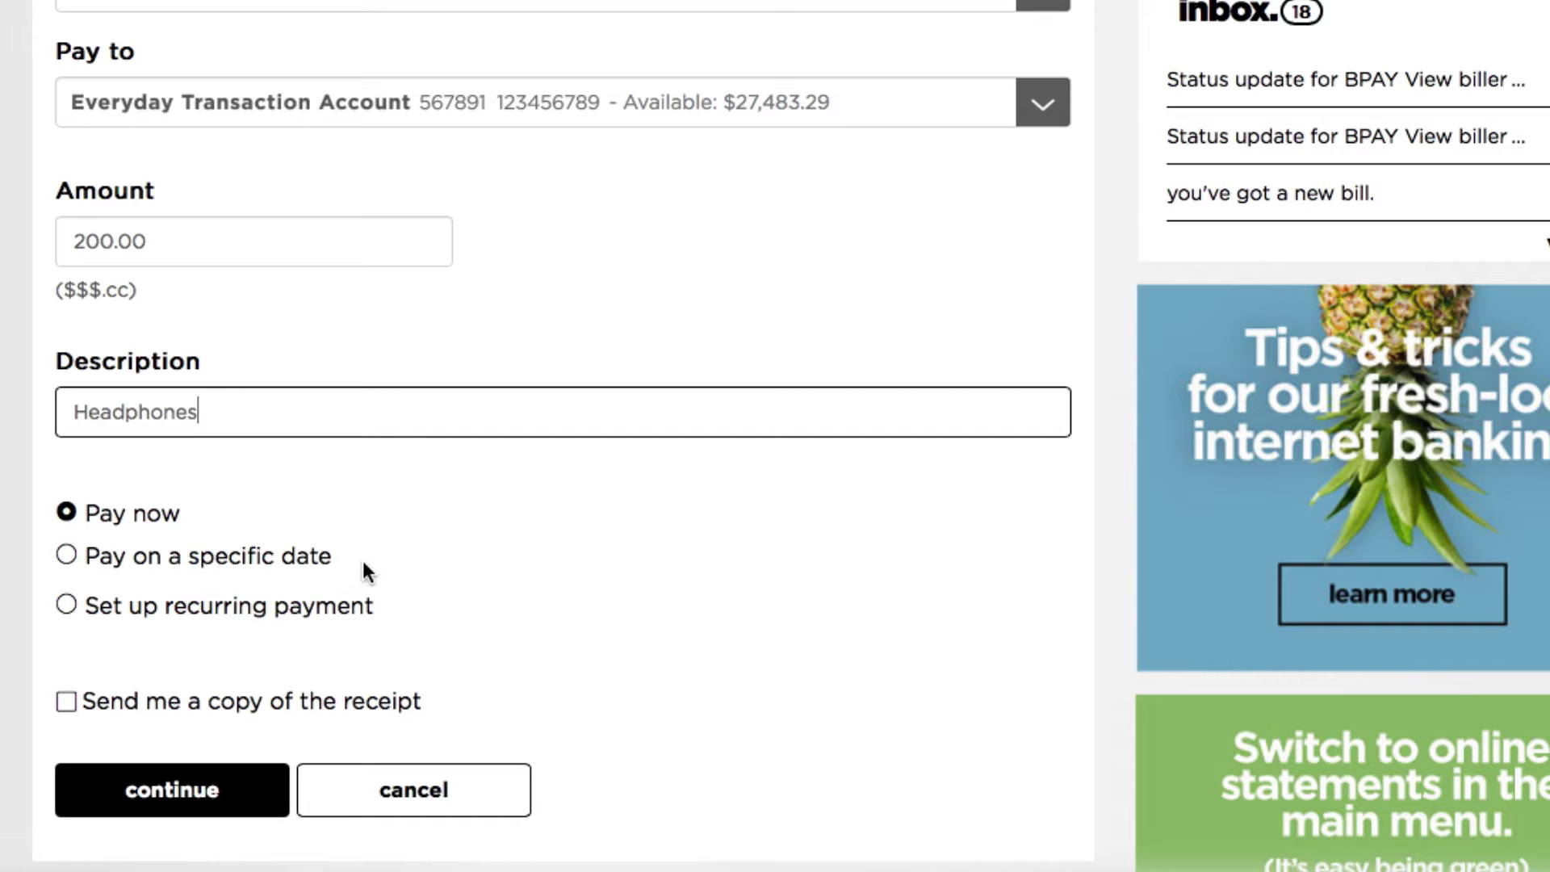
# Review and confirm the $200.00 Headphones transfer.
pyautogui.click(260, 801)
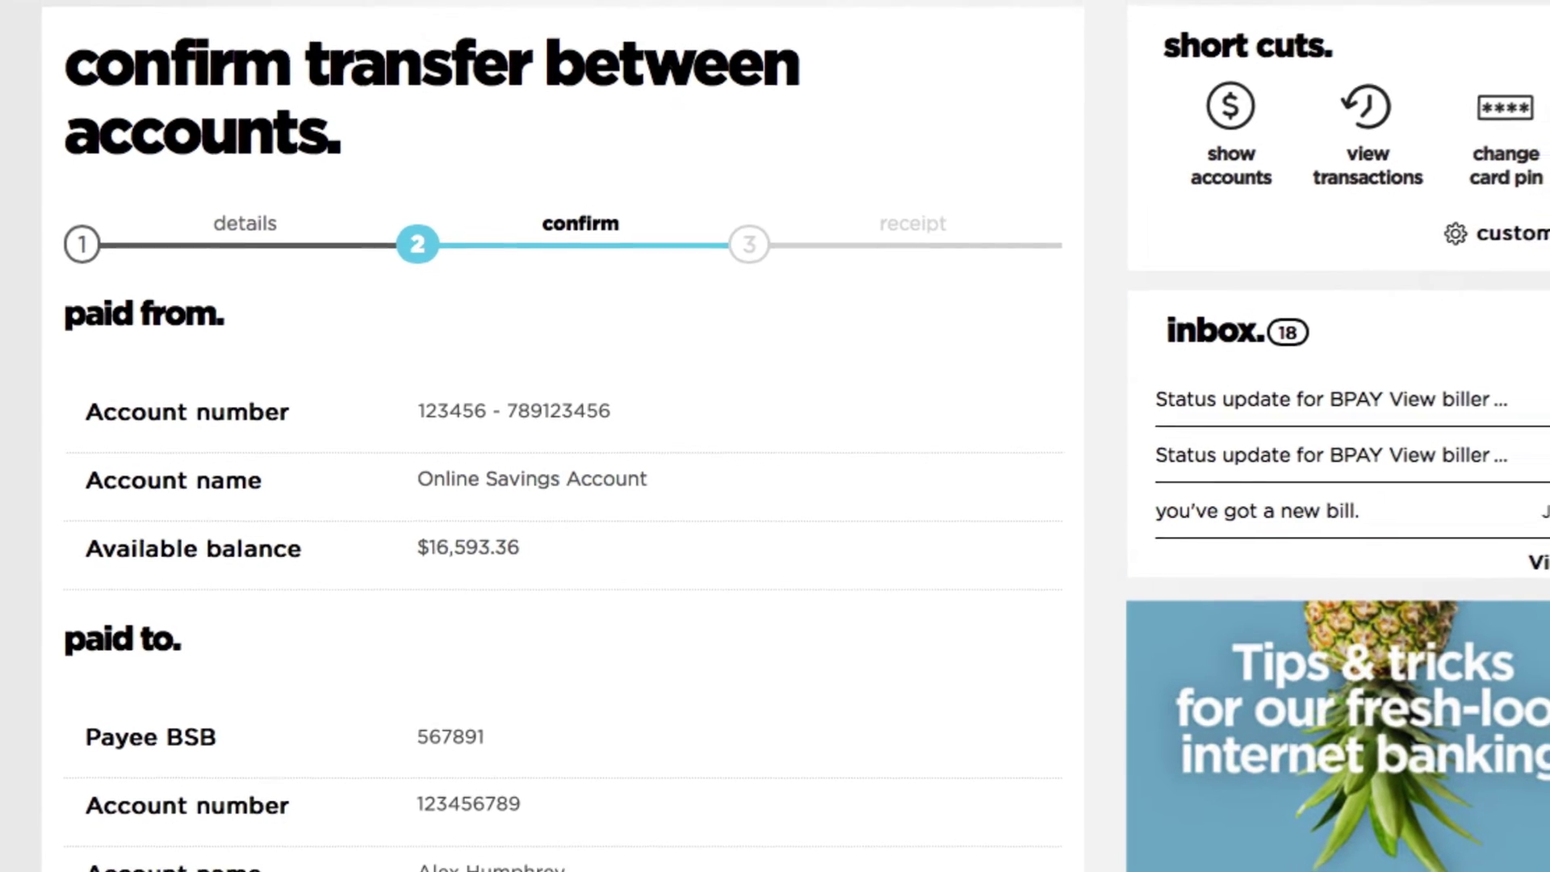
pyautogui.scroll(-5, 565, 485)
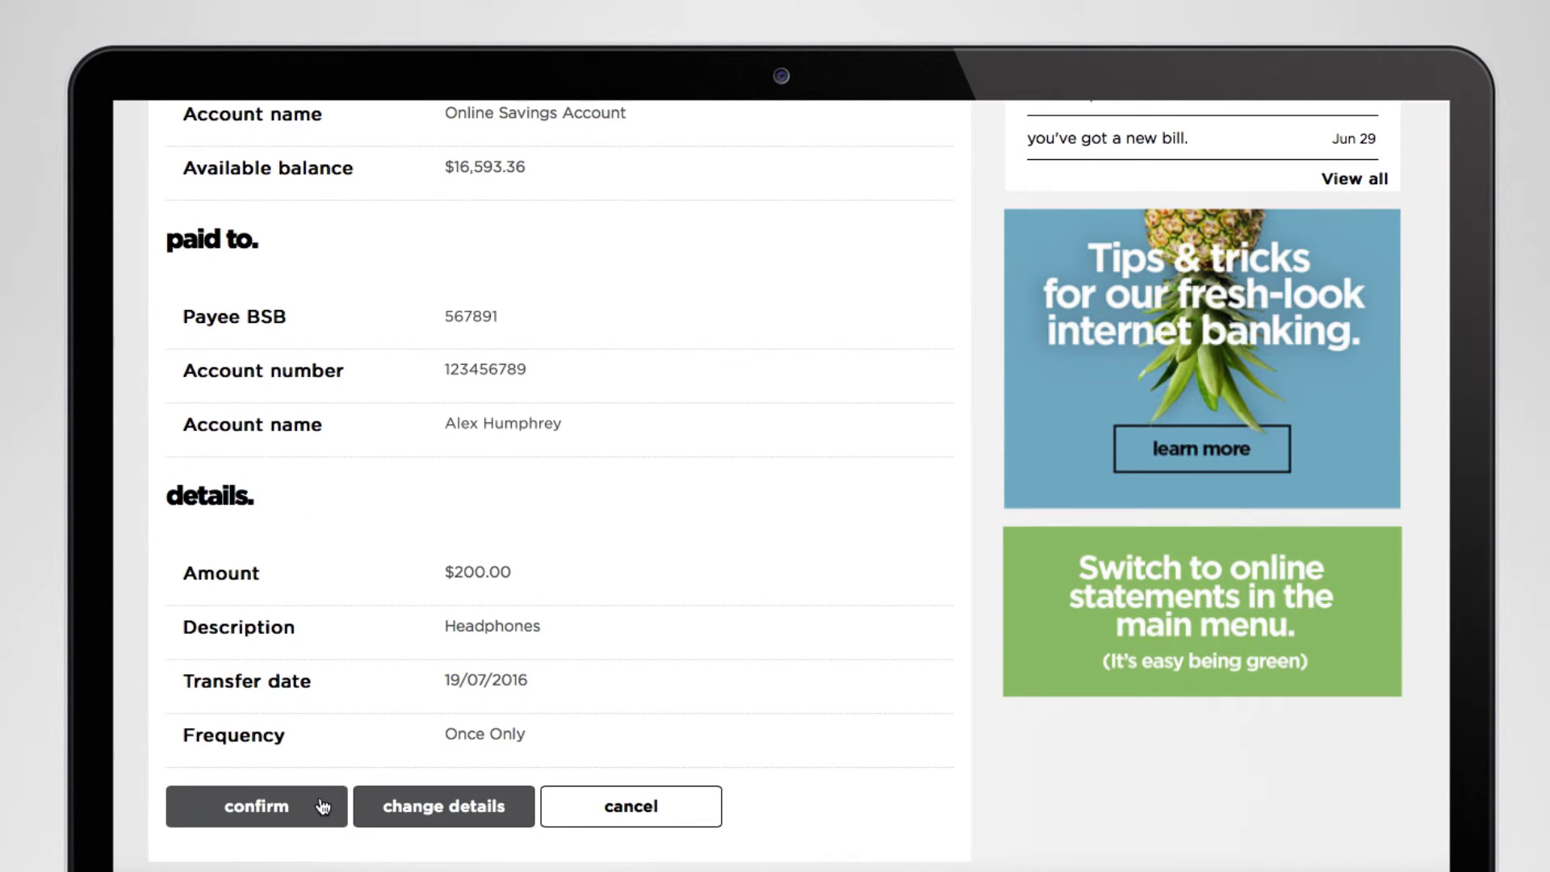
pyautogui.click(323, 807)
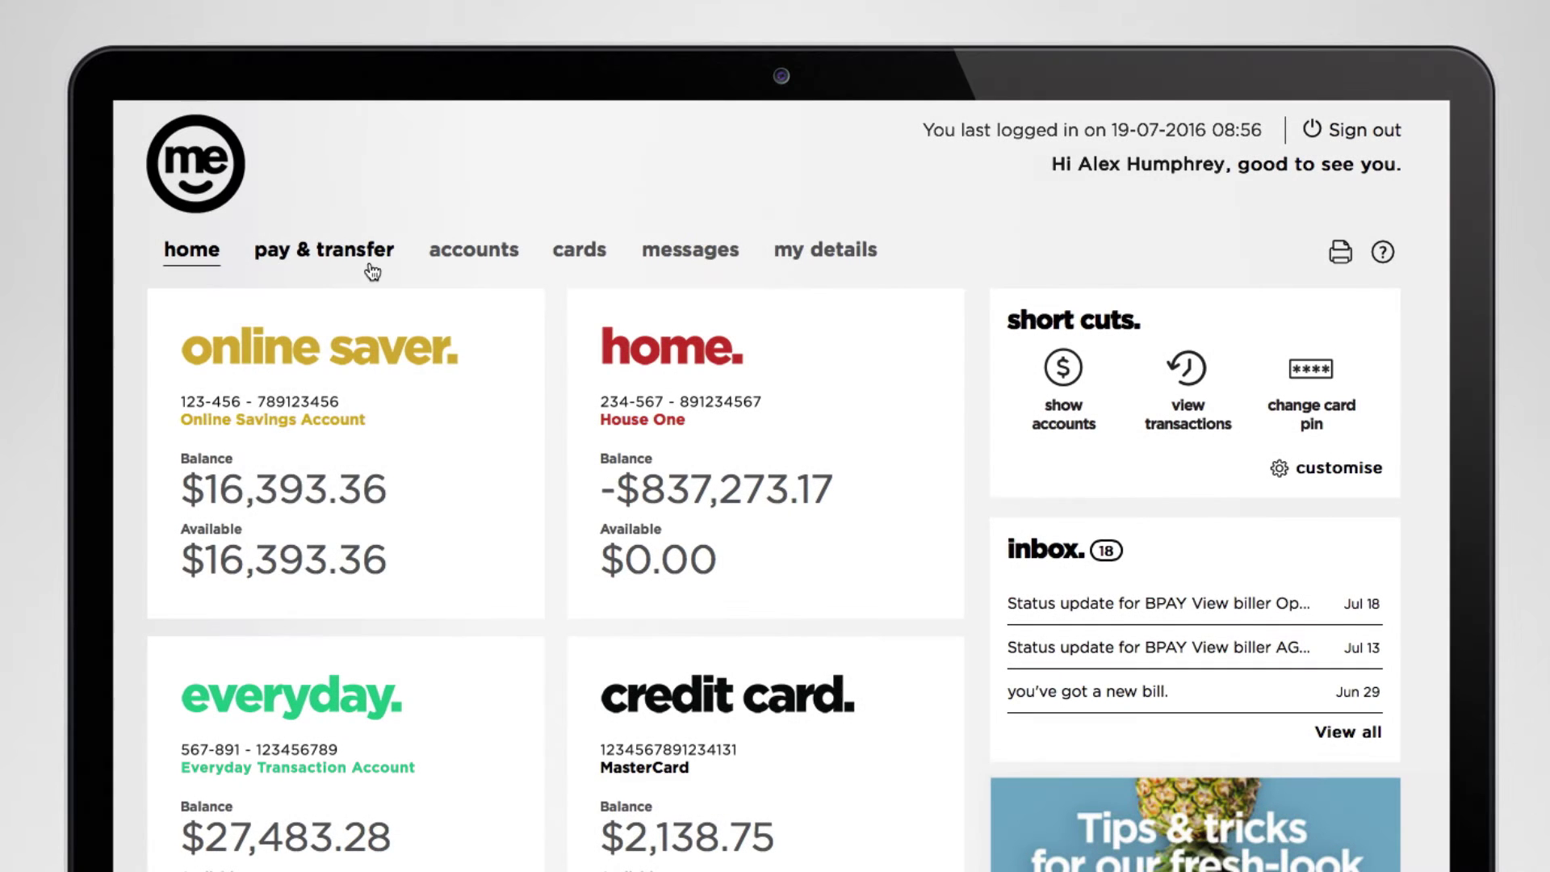
# Open the new payee form from the address book under pay & transfer.
pyautogui.click(370, 267)
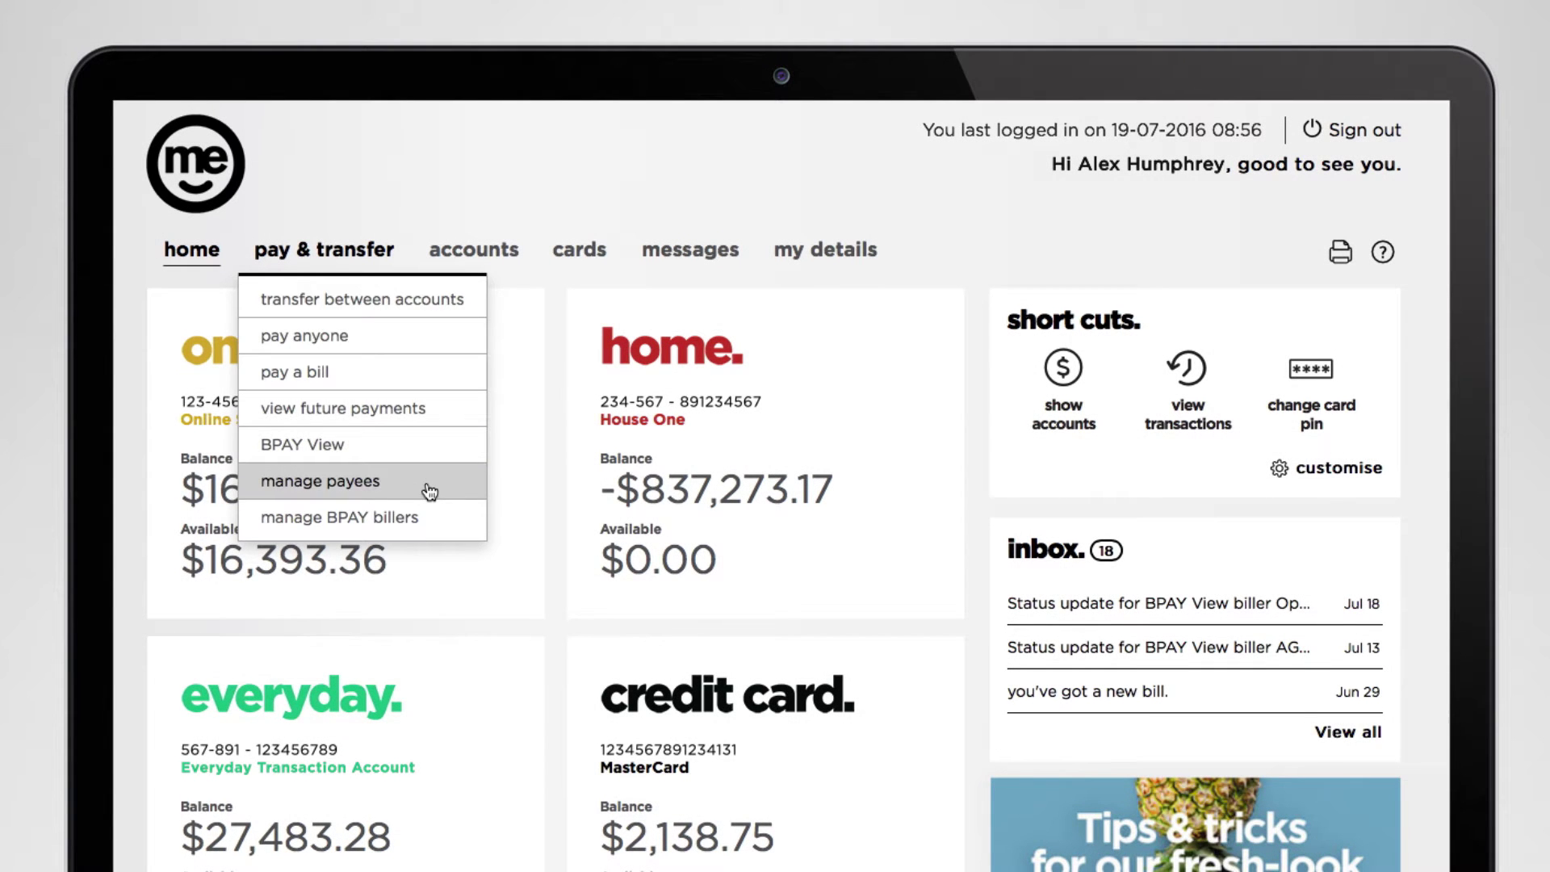
pyautogui.click(426, 481)
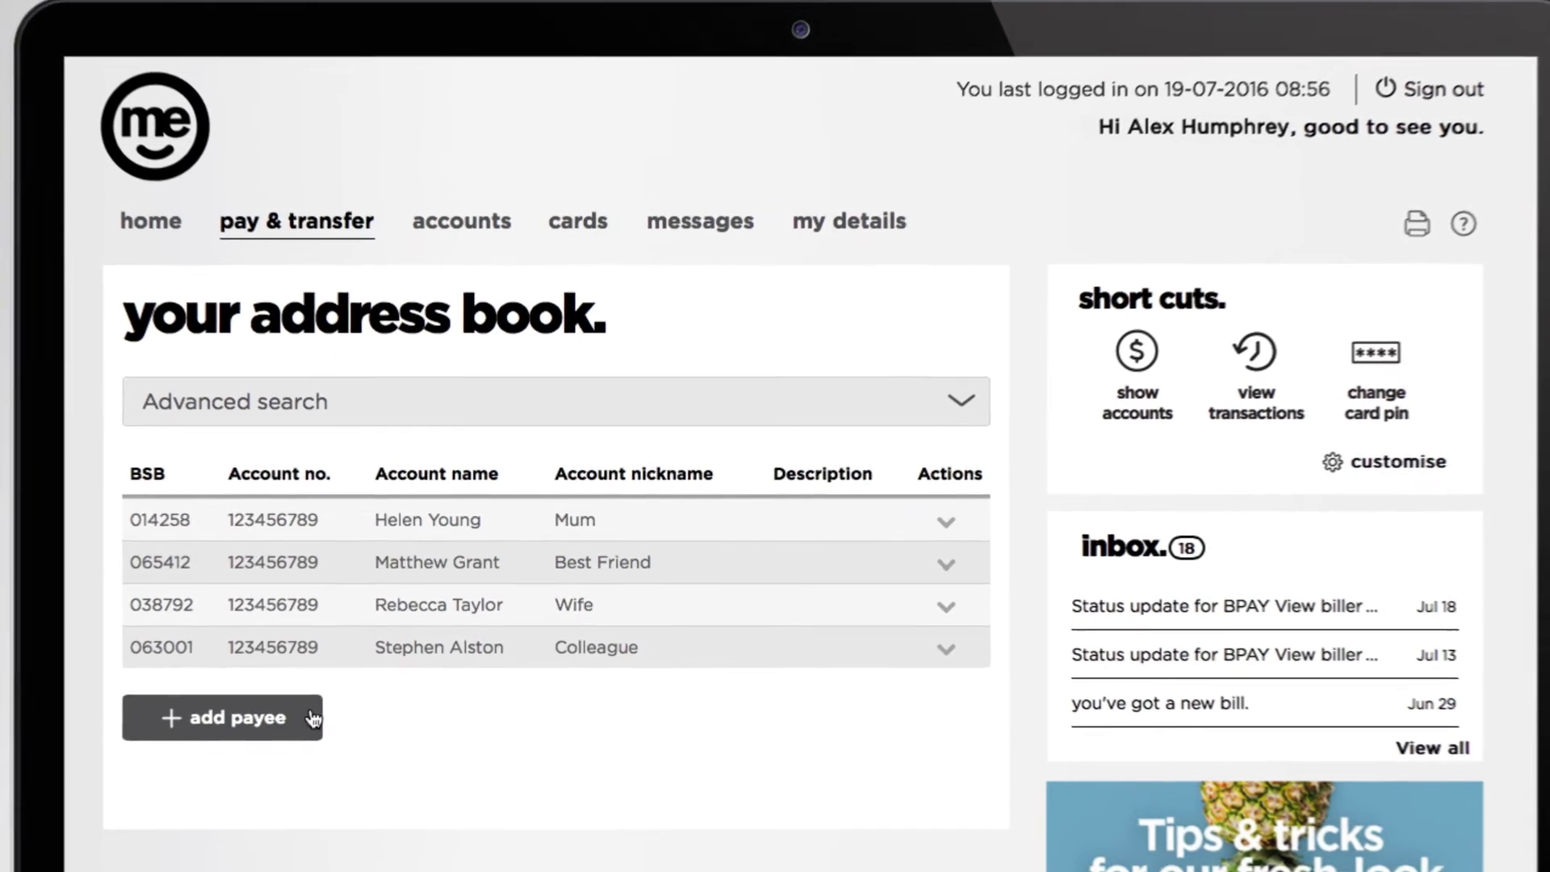
pyautogui.click(334, 700)
# Enter the payee's BSB, account number, name, nickname and description 'Brother', then save.
pyautogui.write('123456')
pyautogui.press('Tab')
pyautogui.write('12345678')
pyautogui.press('Tab')
pyautogui.press('Tab')
pyautogui.write('Ben')
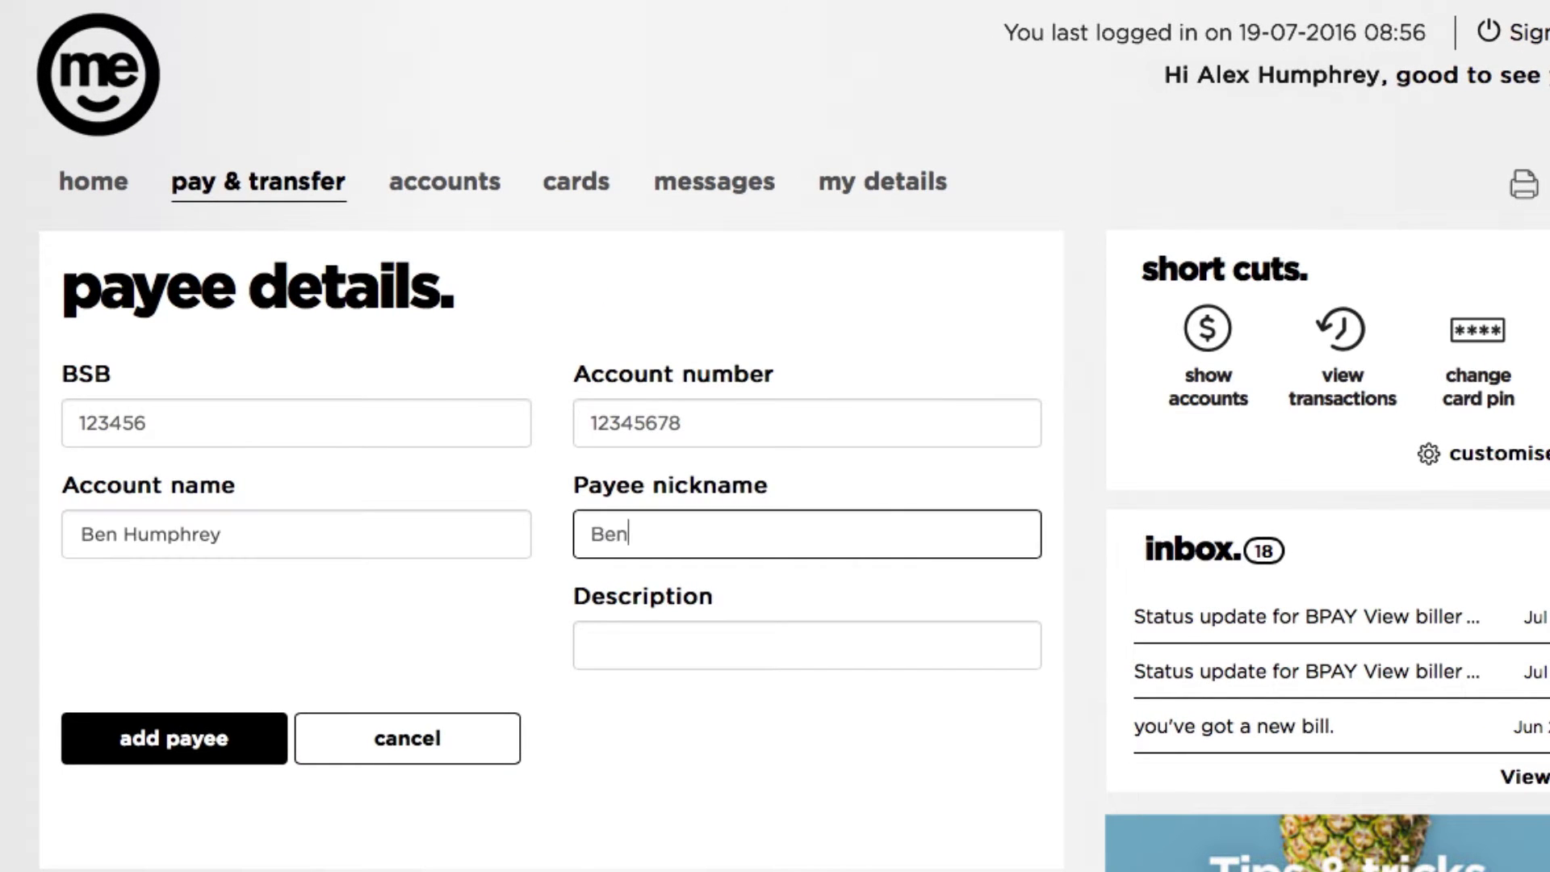
pyautogui.press('Tab')
pyautogui.write('Brother')
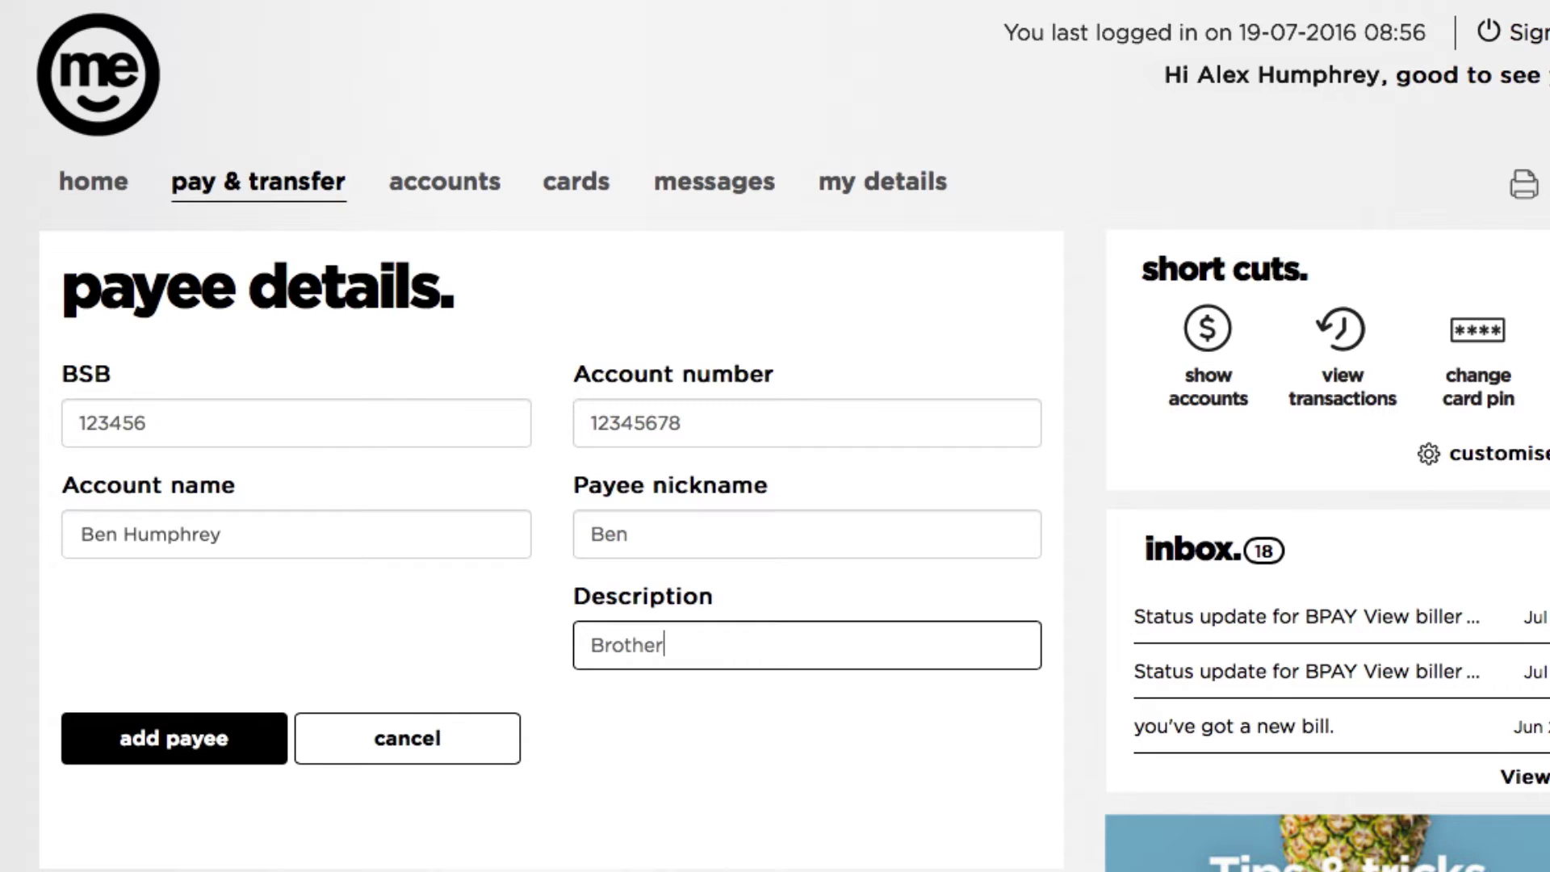
pyautogui.click(246, 746)
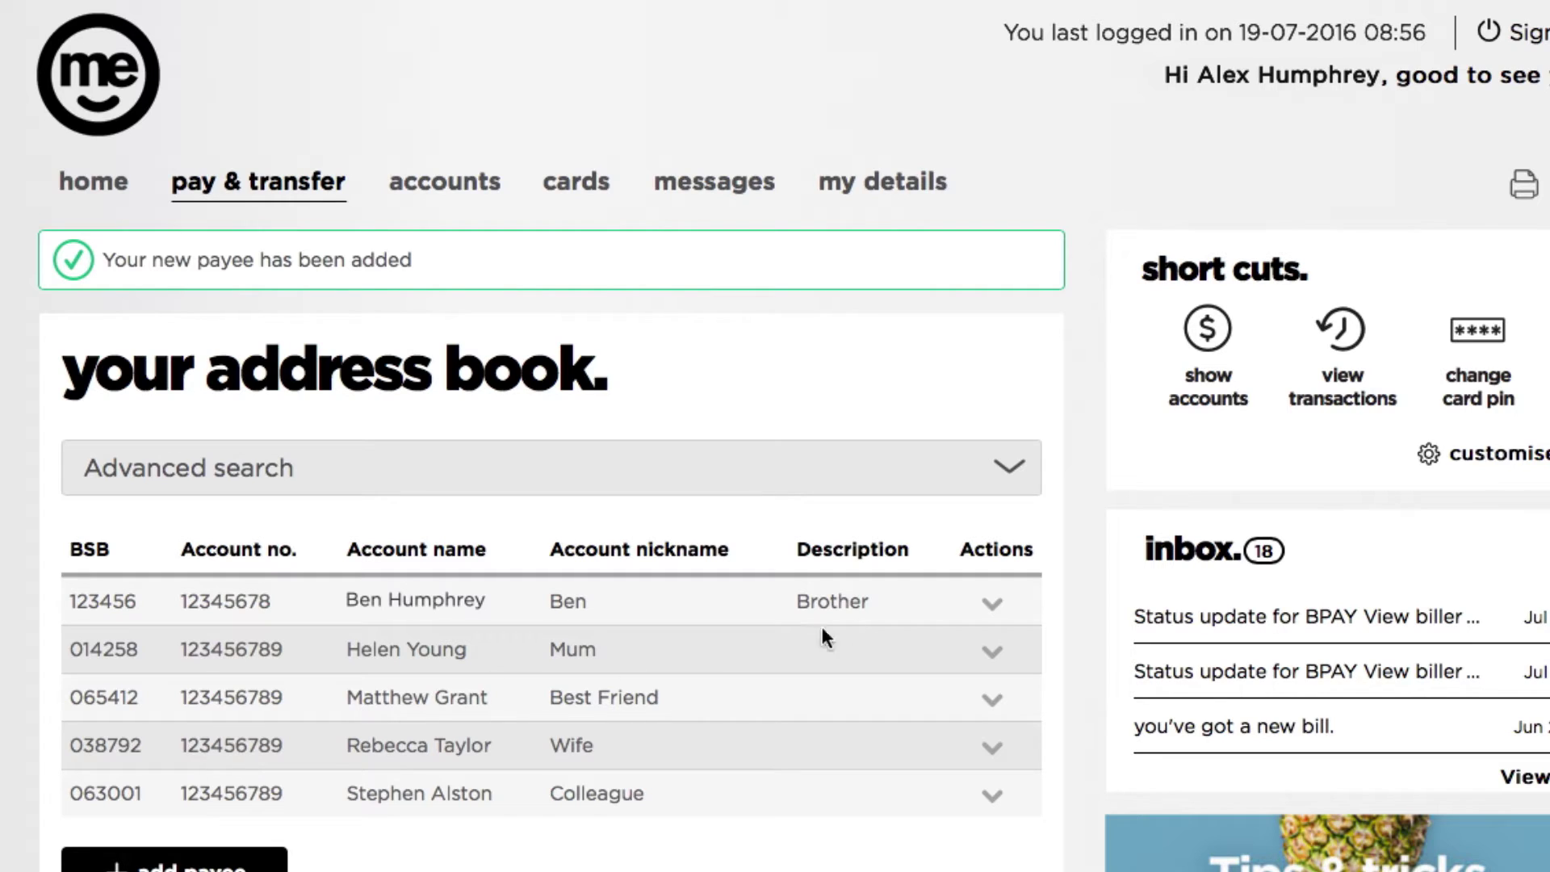
# Edit the new payee, trimming the description 'Brother' to 'Bro', and update.
pyautogui.click(992, 607)
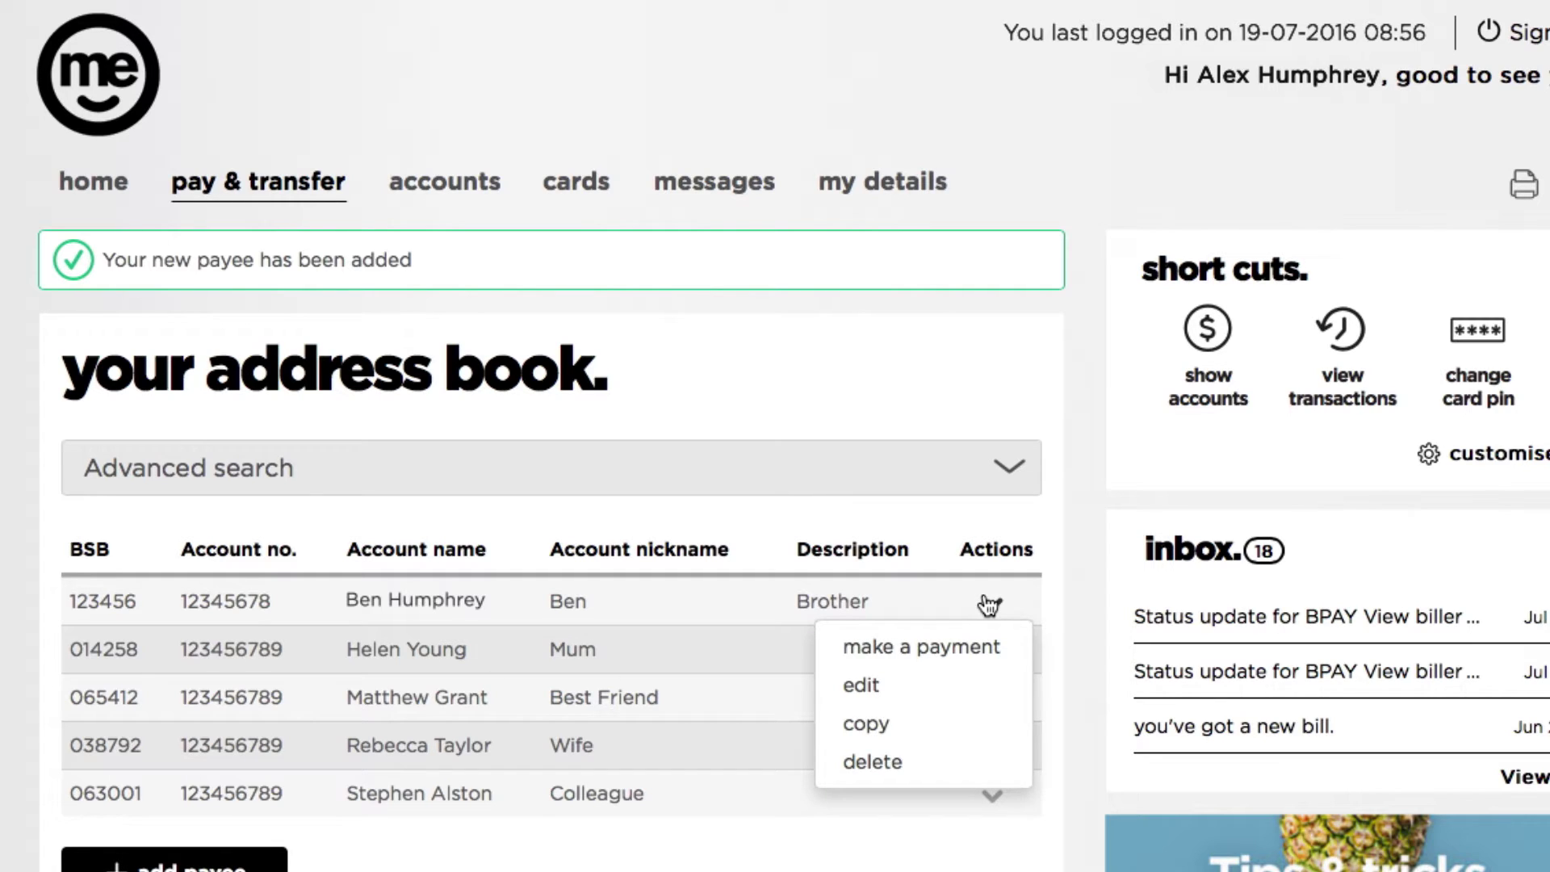
pyautogui.click(986, 686)
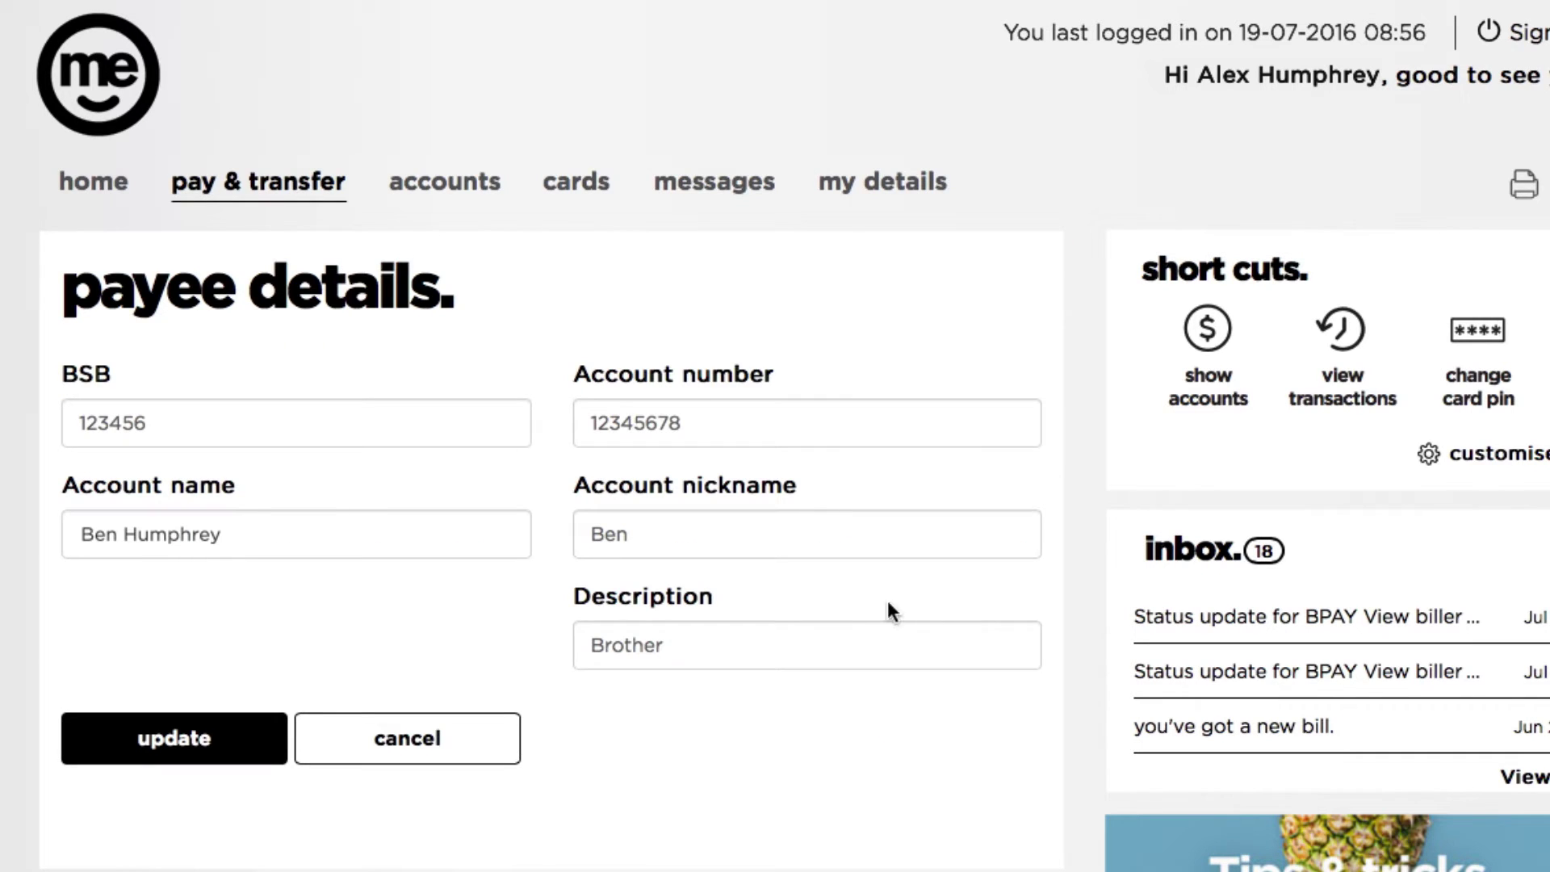
pyautogui.moveTo(682, 643); pyautogui.dragTo(623, 643)
pyautogui.press('BackSpace')
pyautogui.click(241, 742)
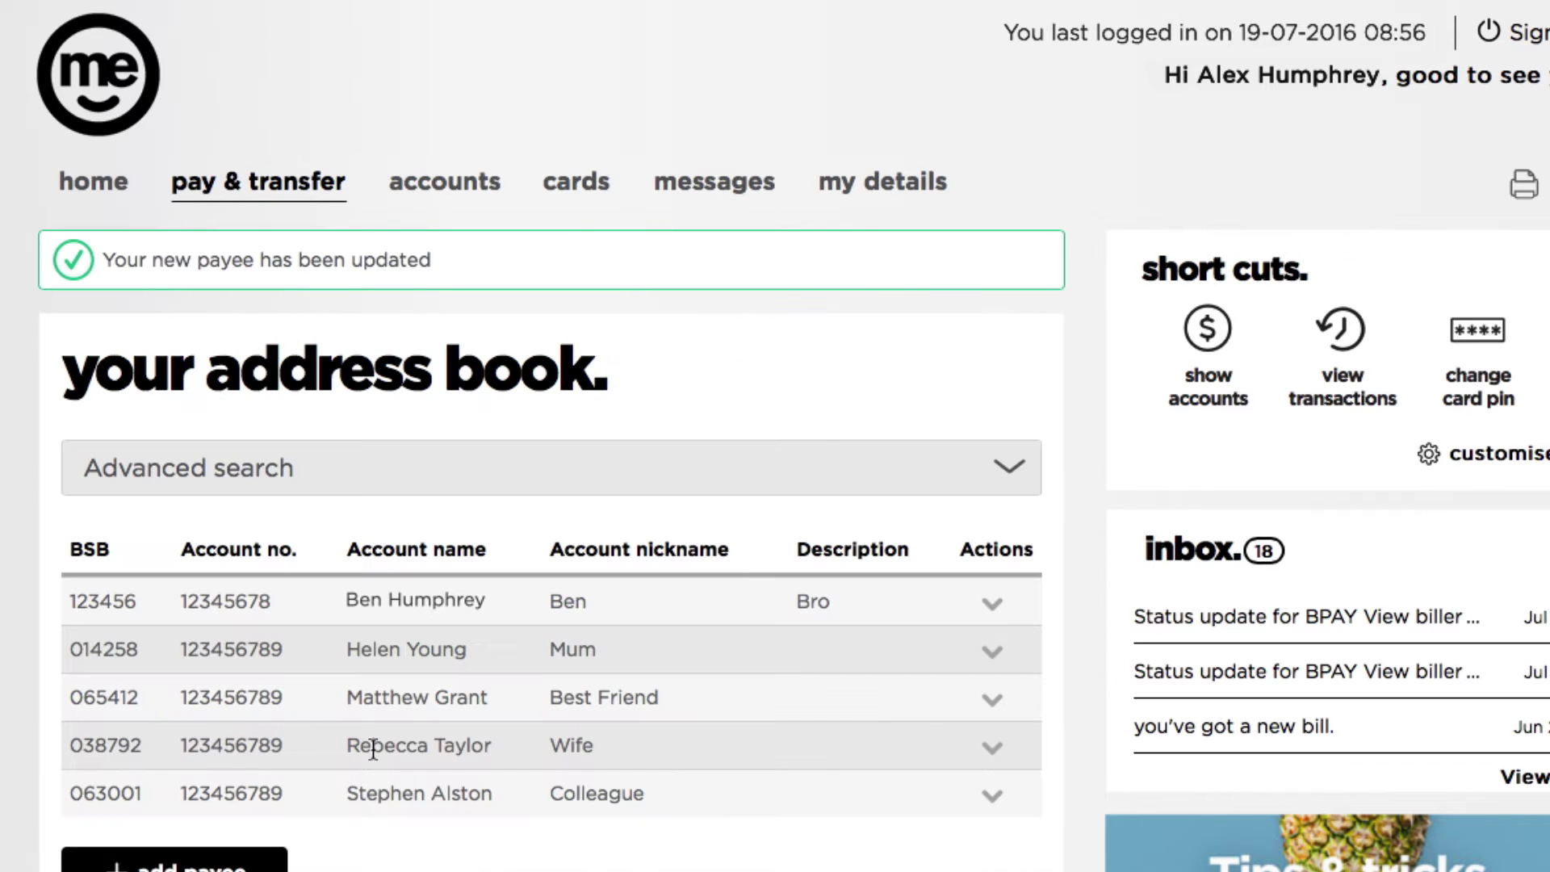
# Delete the Bro payee via its Actions menu and confirm the removal.
pyautogui.click(990, 607)
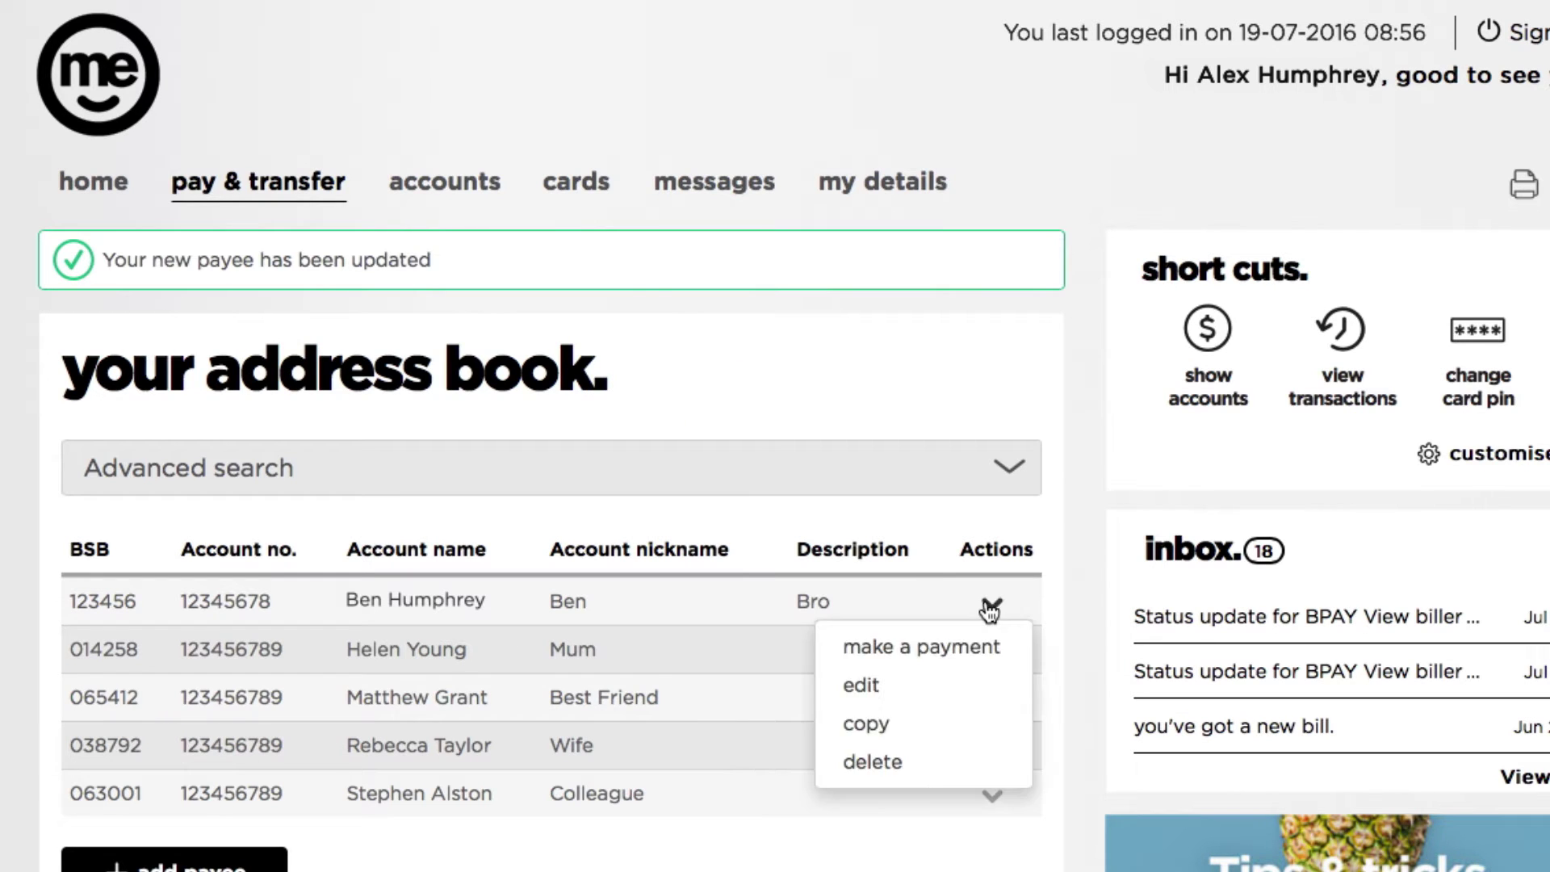
pyautogui.click(974, 767)
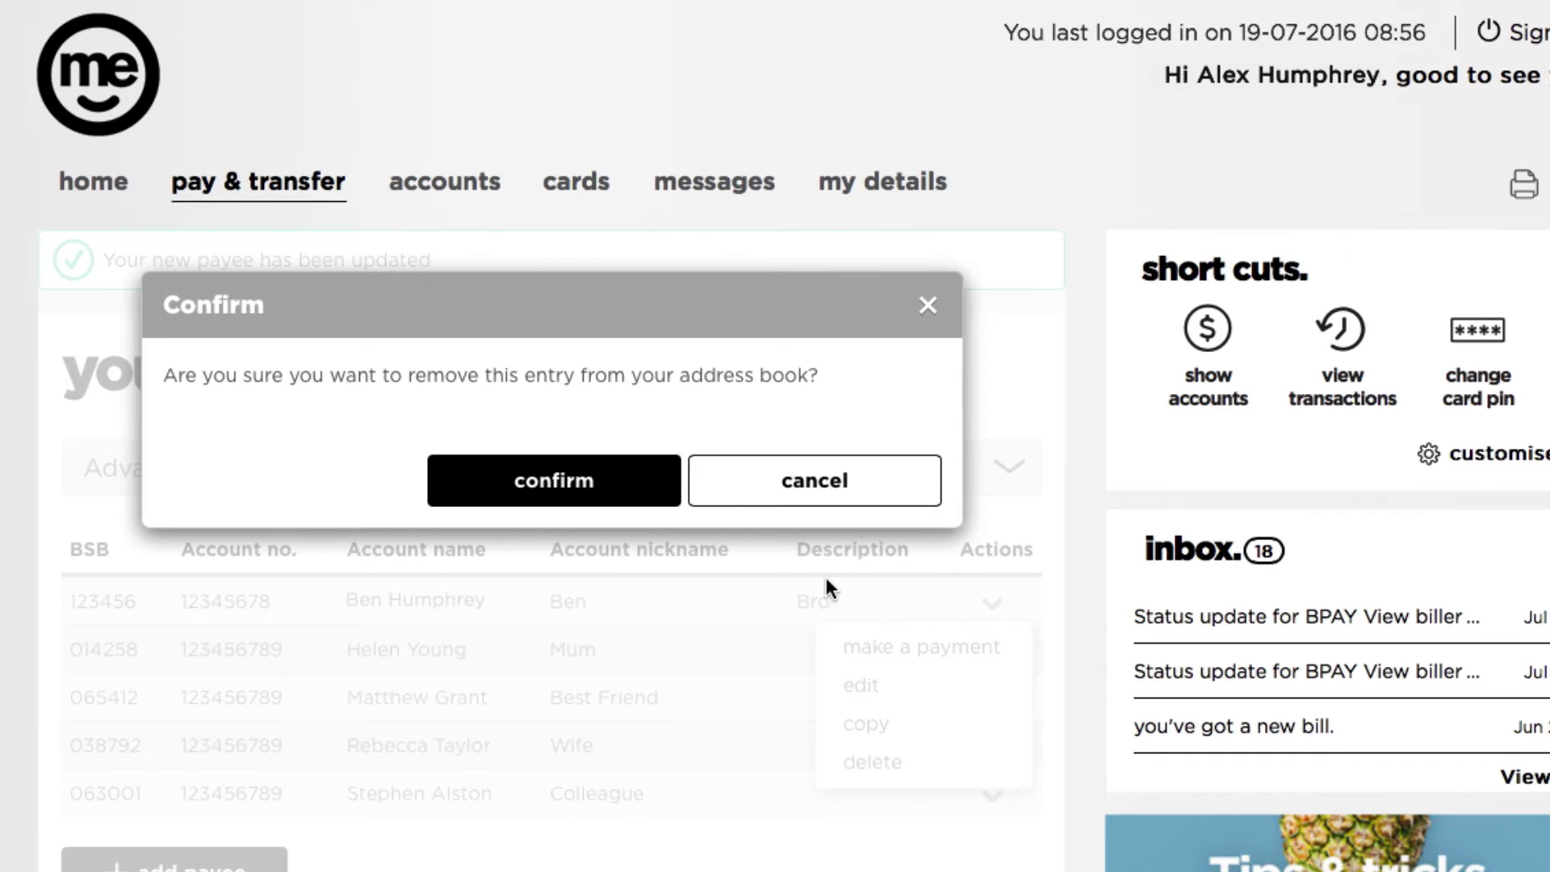
pyautogui.click(654, 481)
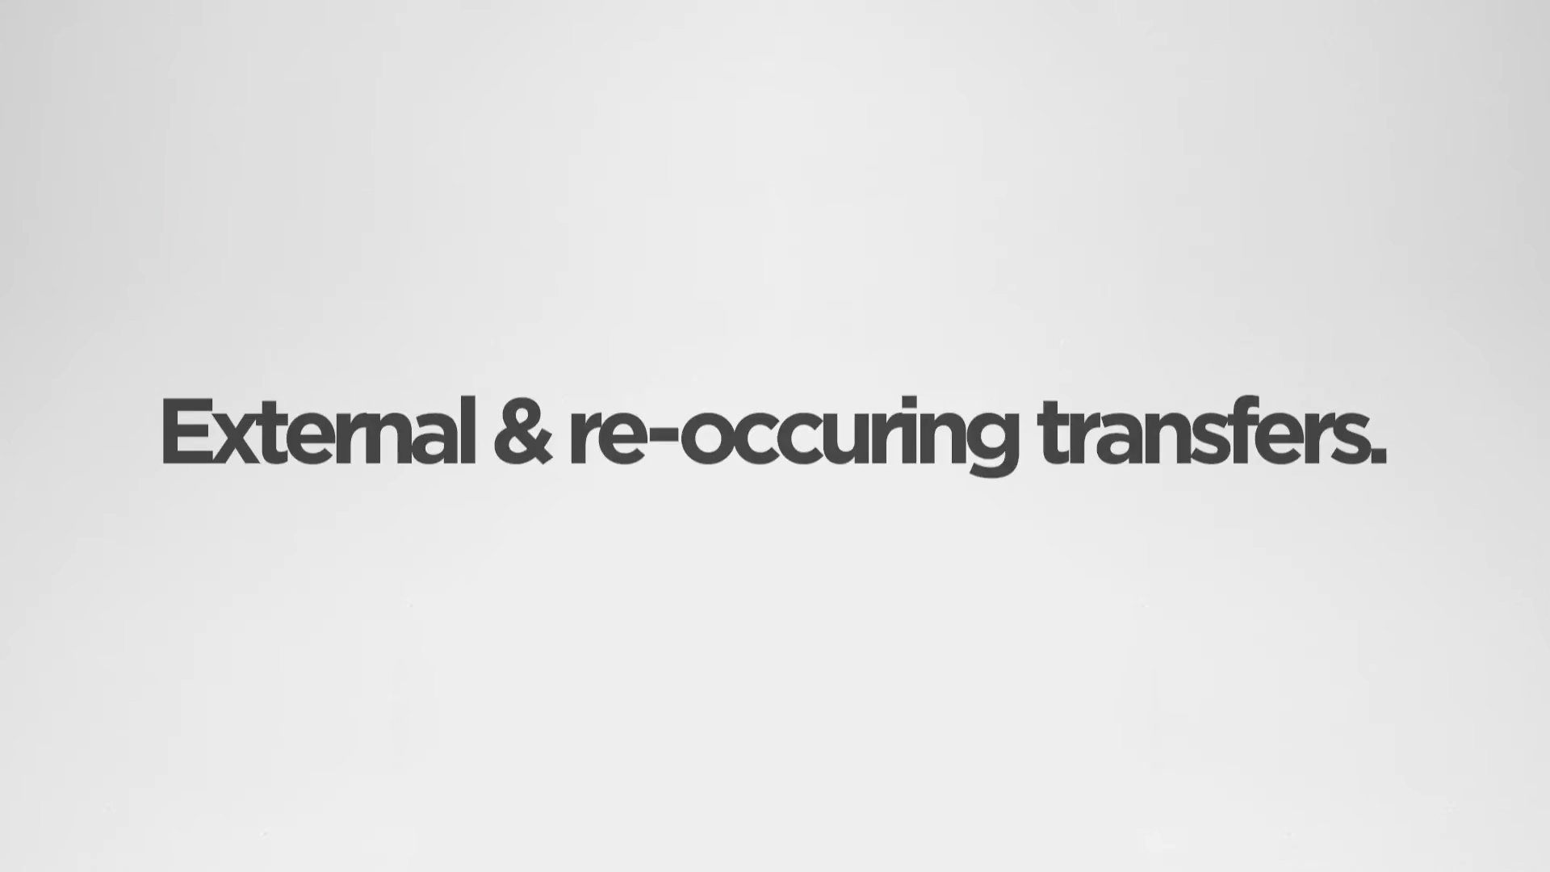
# Start a pay anyone payment from the Everyday Transaction Account to a saved payee.
pyautogui.click(301, 260)
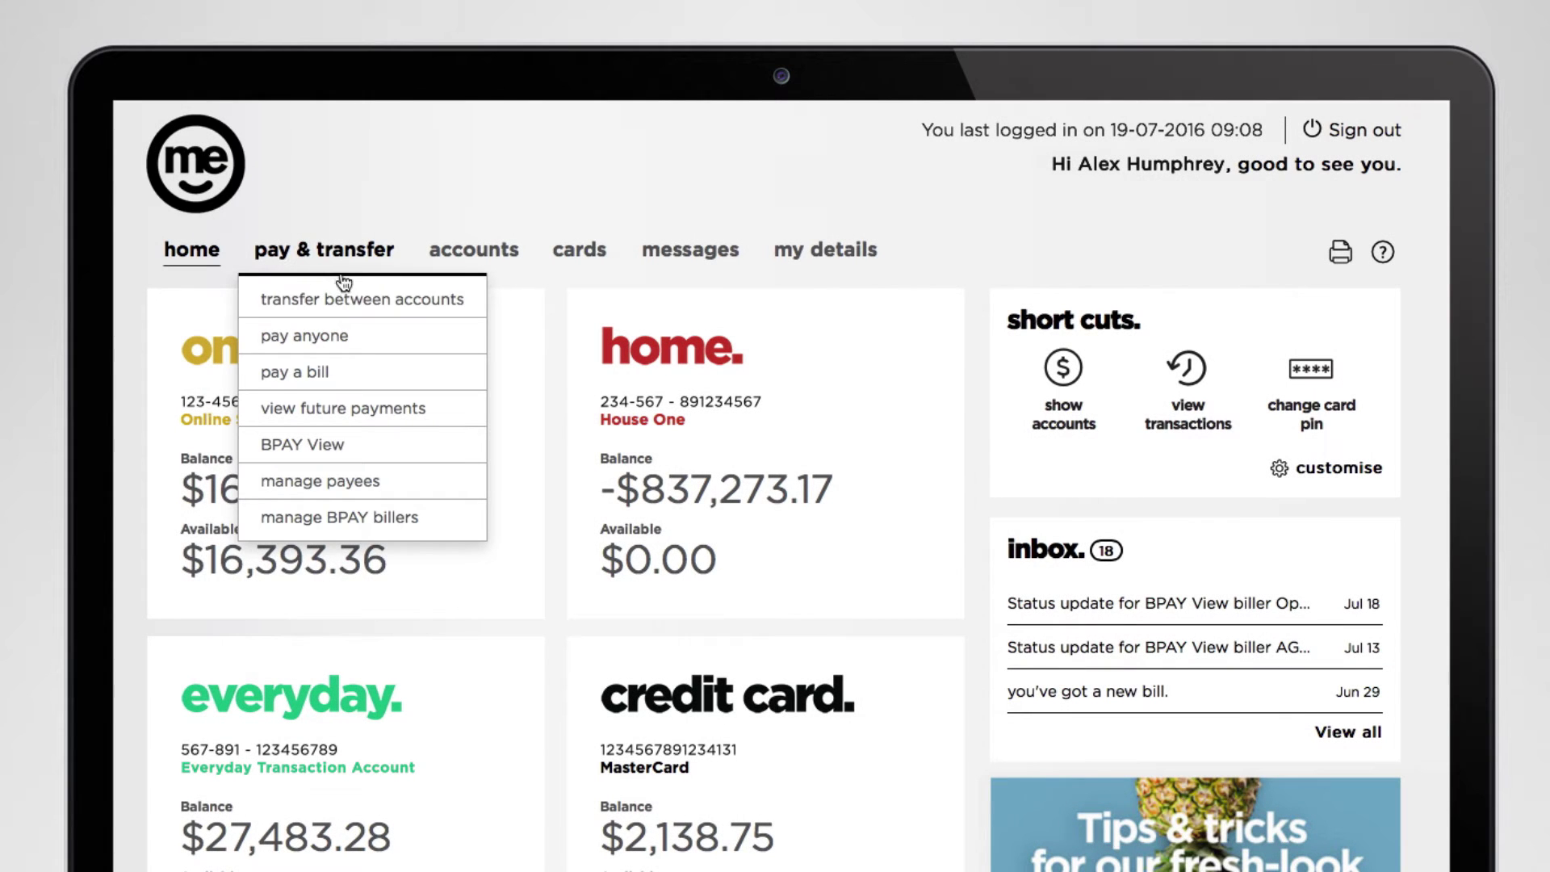
pyautogui.click(376, 335)
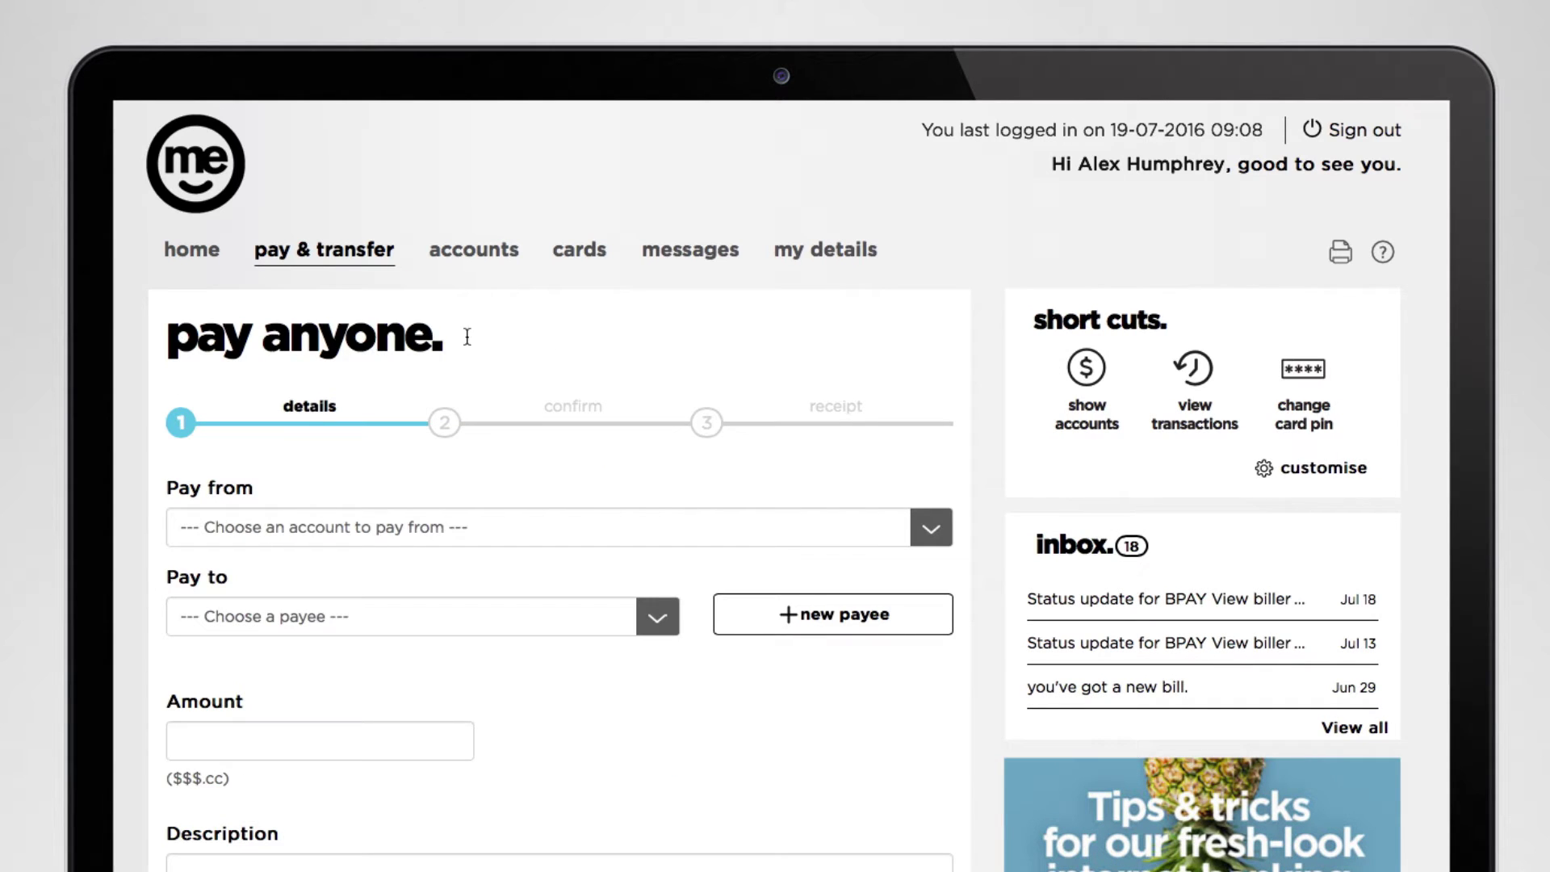
pyautogui.click(930, 529)
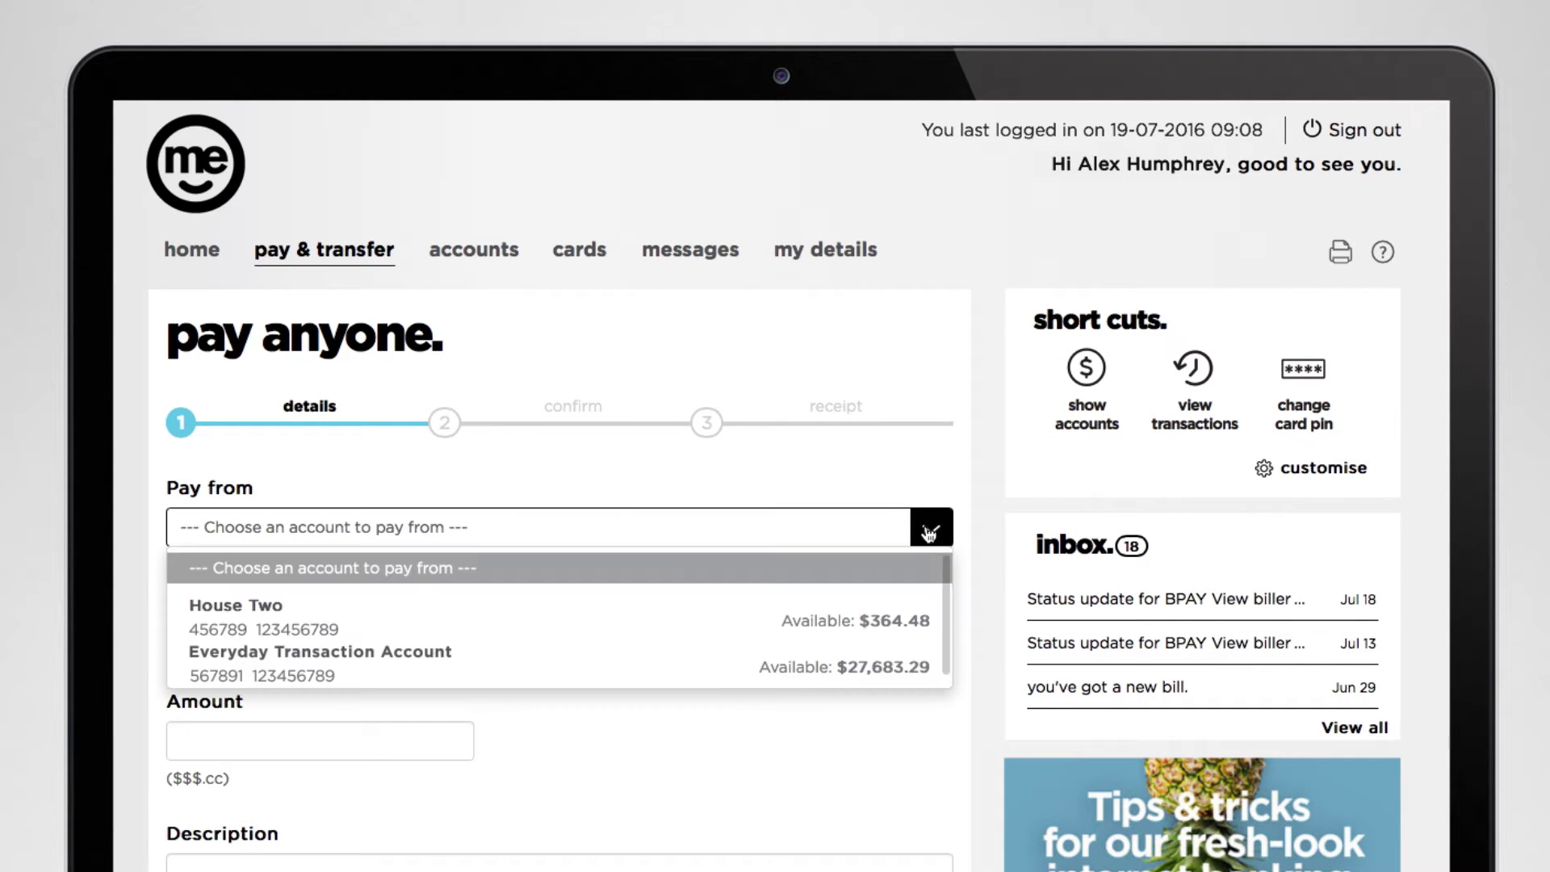
pyautogui.click(920, 664)
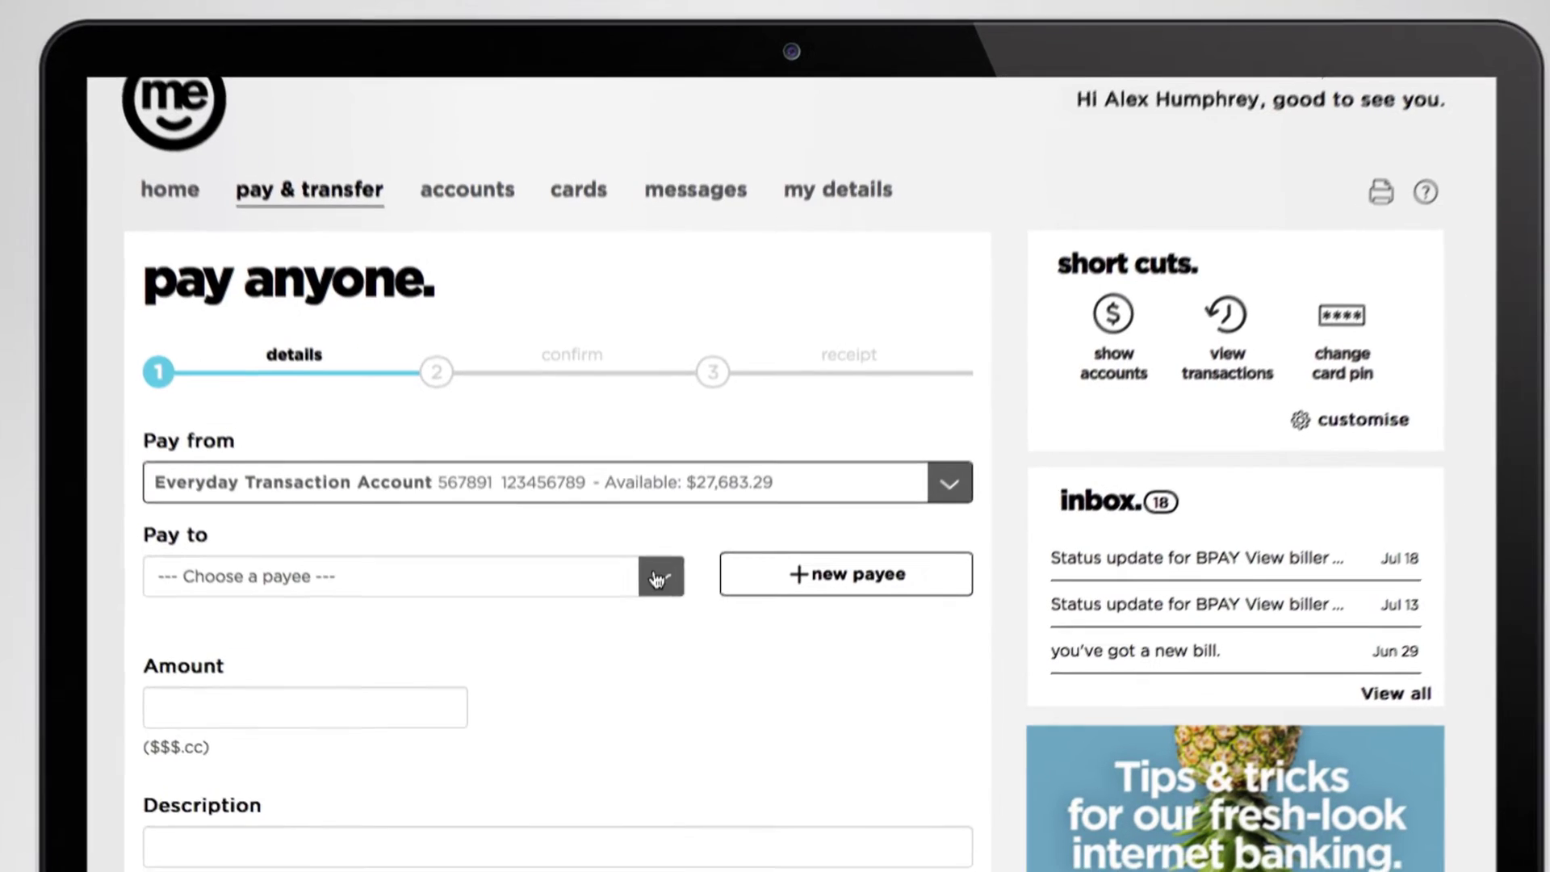
pyautogui.click(675, 619)
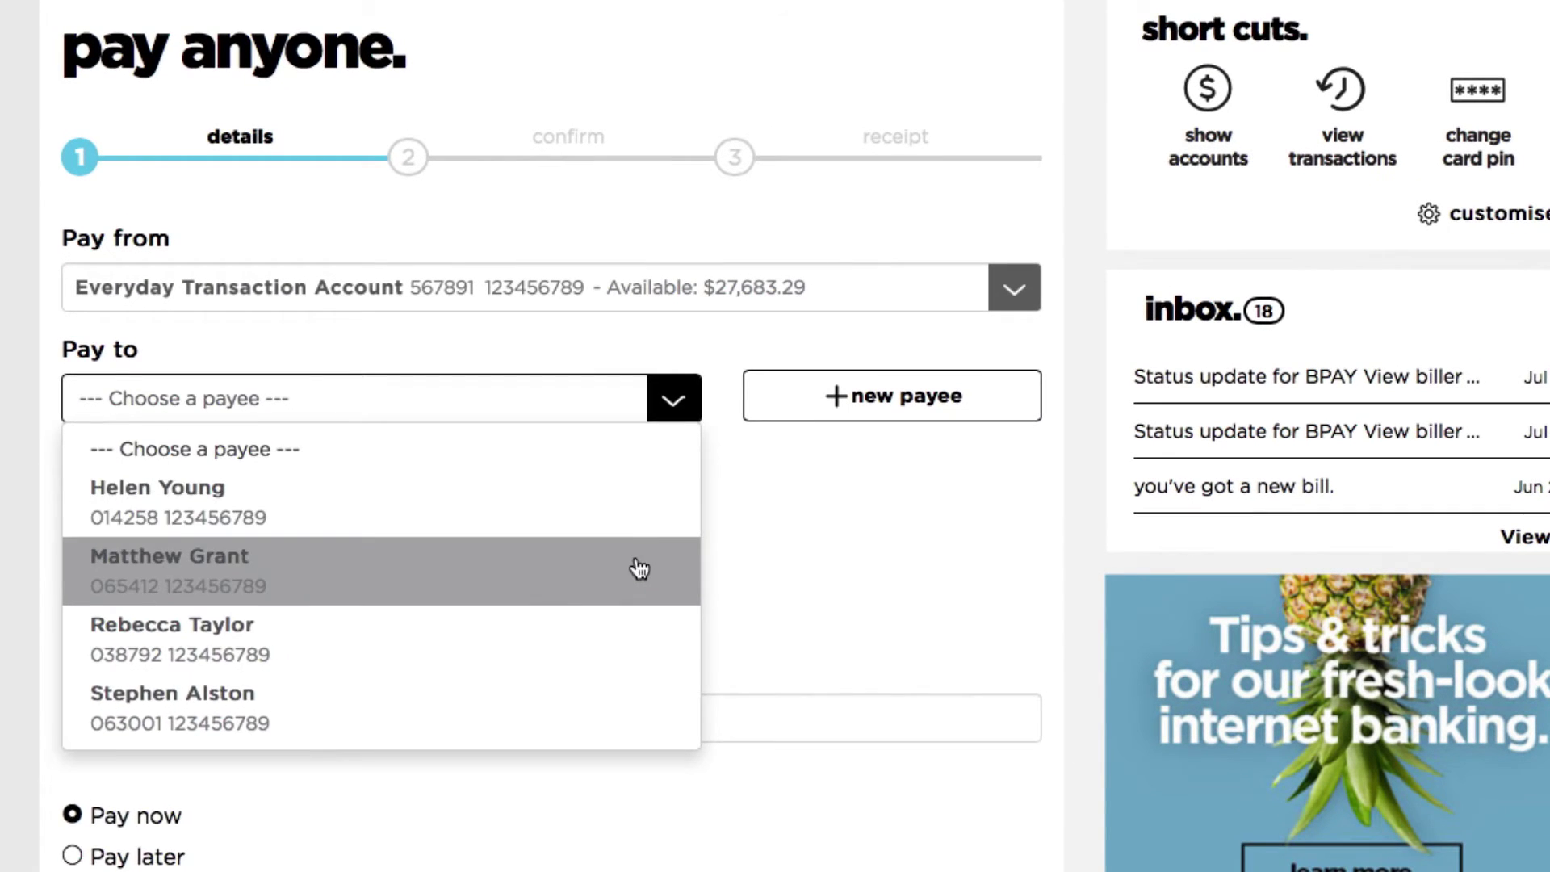
pyautogui.click(639, 569)
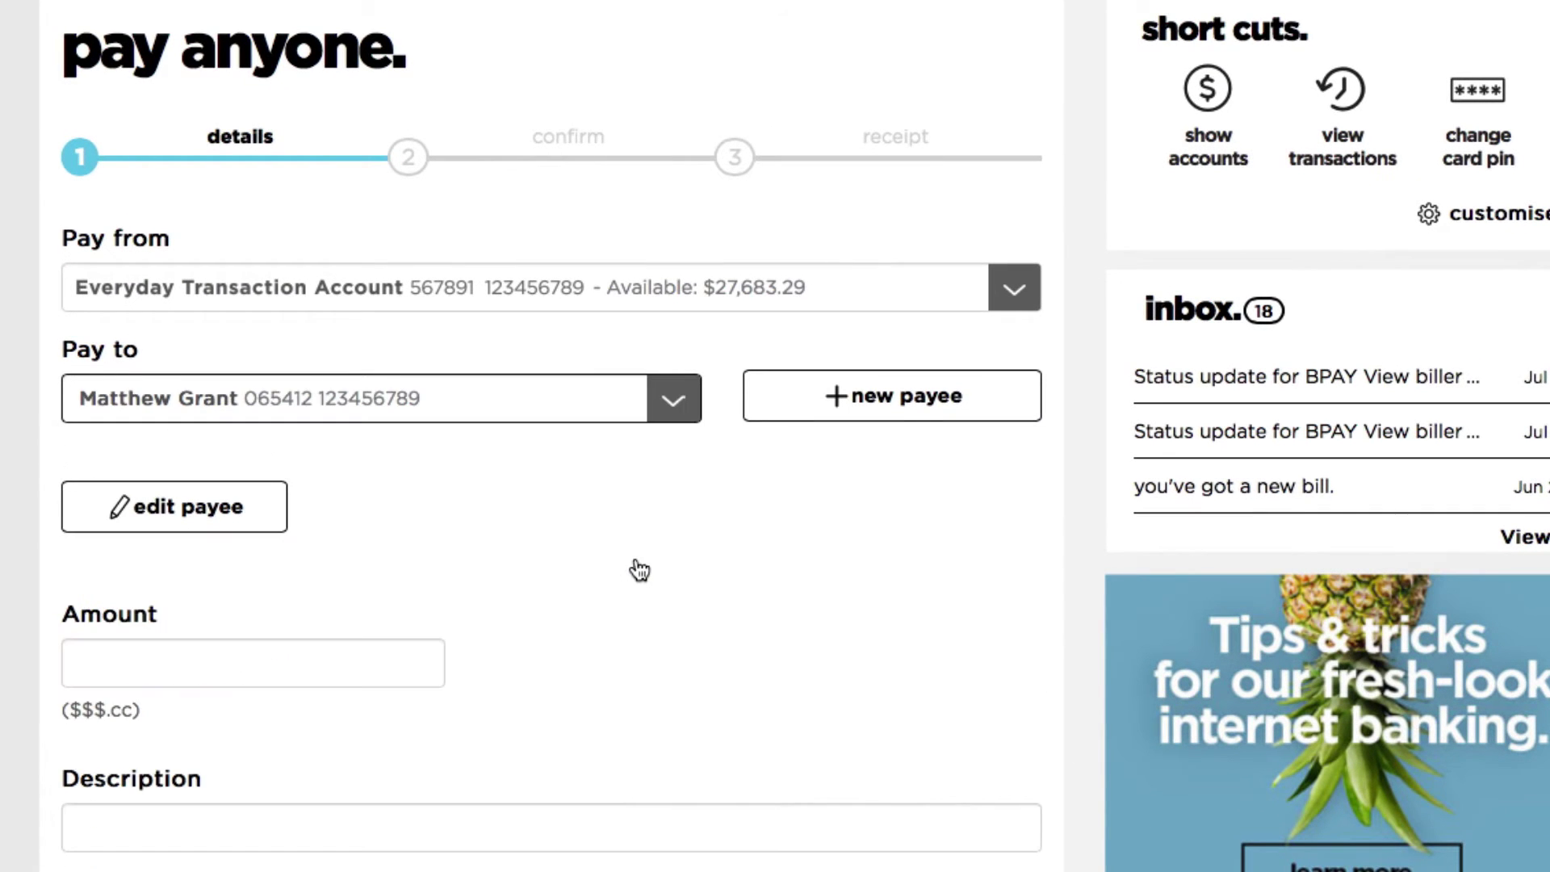
# Enter amount 700.00 with description 'Rent' and continue to review.
pyautogui.click(355, 660)
pyautogui.write('700.00')
pyautogui.click(339, 626)
pyautogui.write('Rent')
pyautogui.scroll(-1, 225, 638)
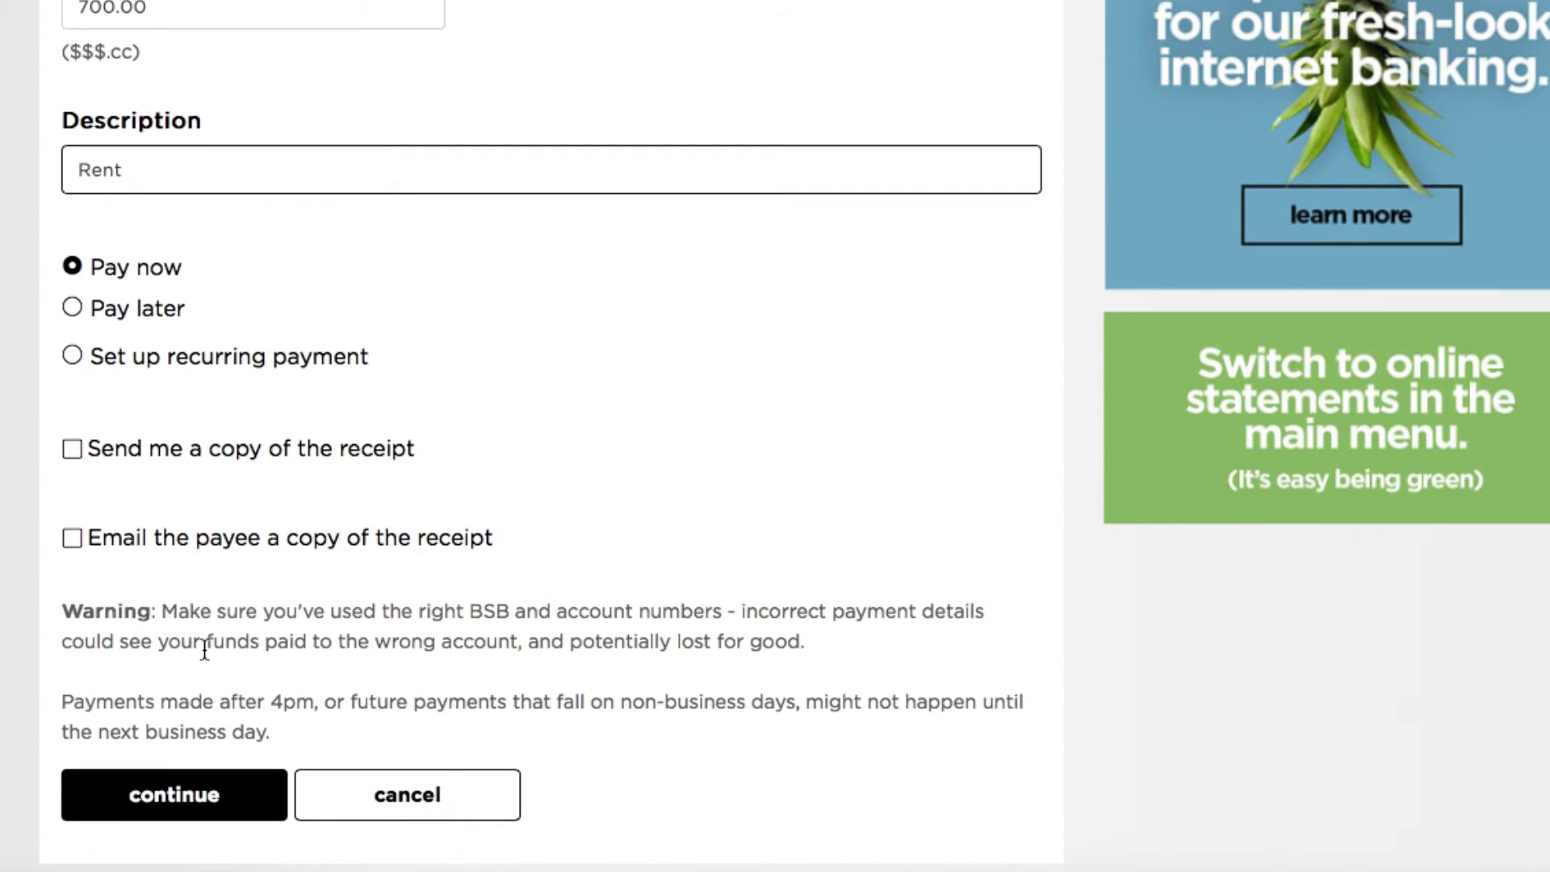
pyautogui.click(230, 791)
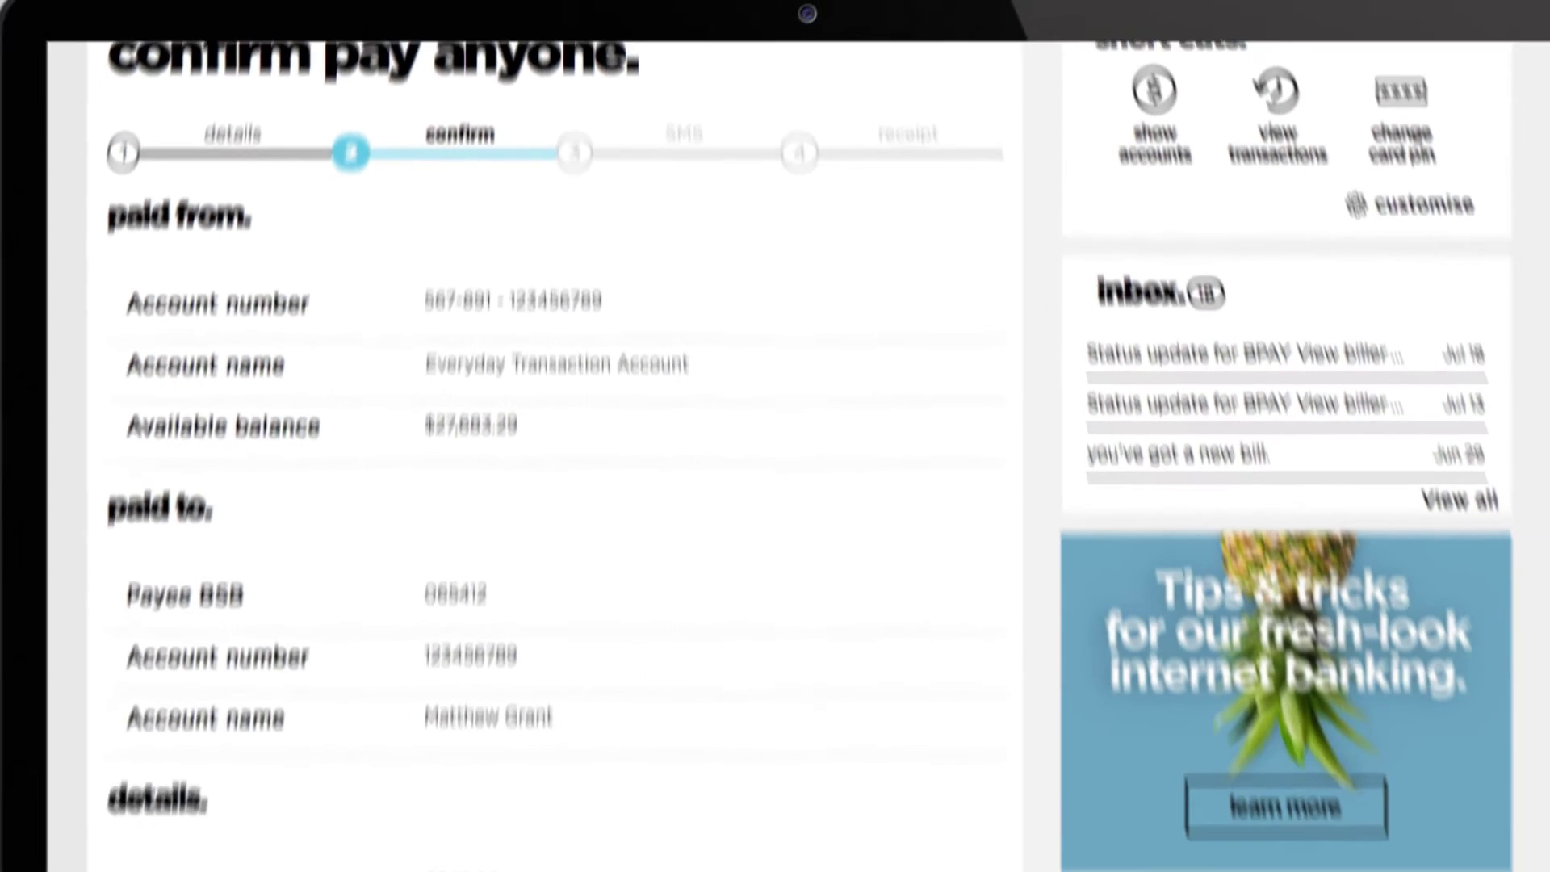
# Make the 700.00 Rent payment recur monthly from 20/07/2016 and confirm the details.
pyautogui.scroll(-5, 369, 832)
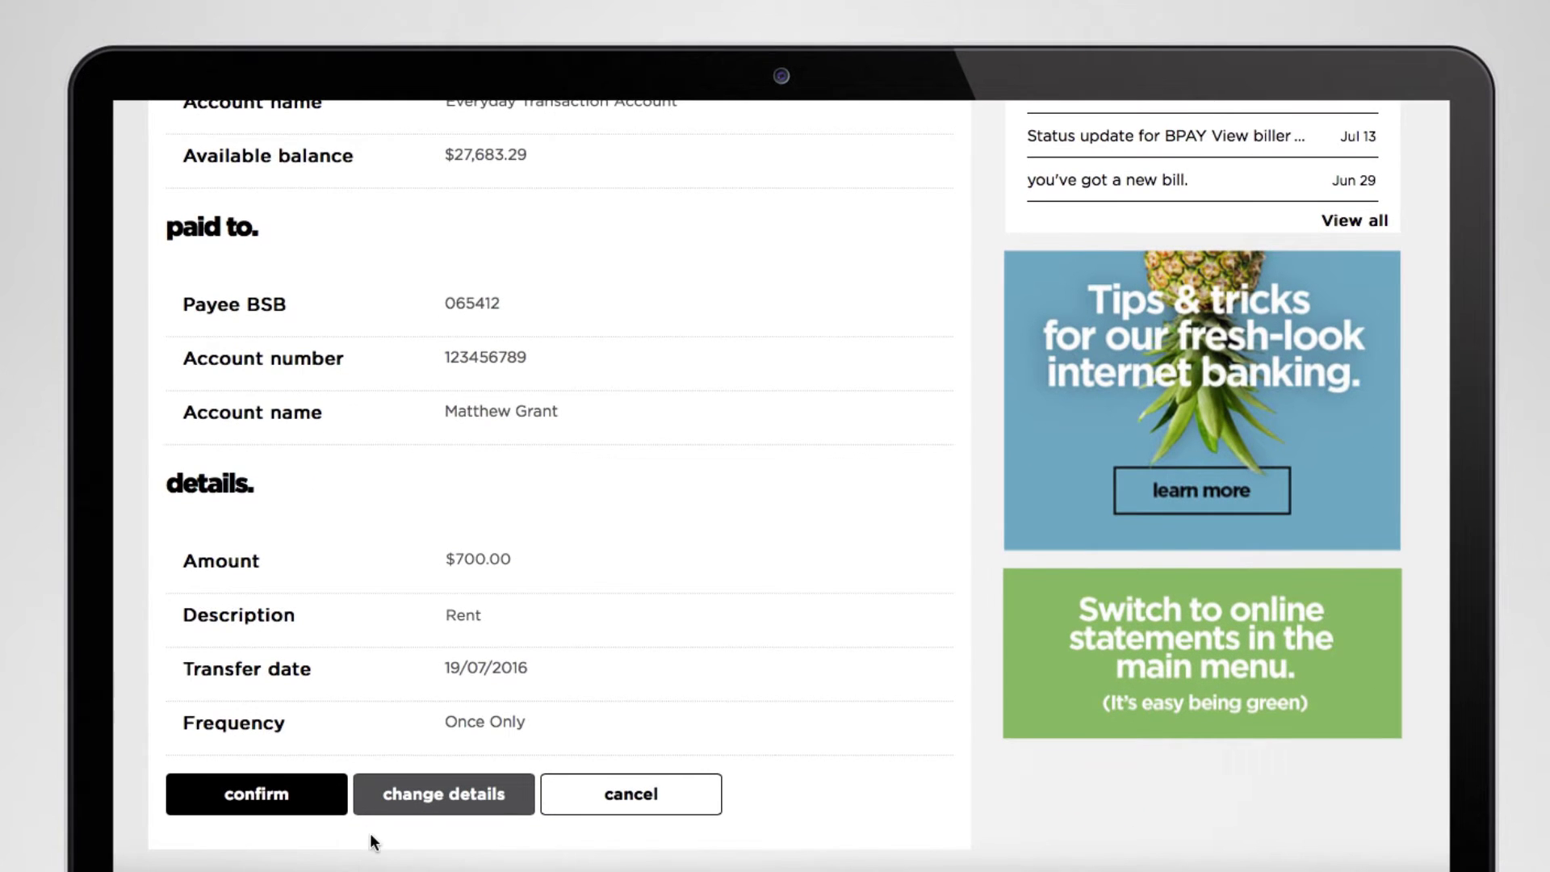
pyautogui.click(396, 794)
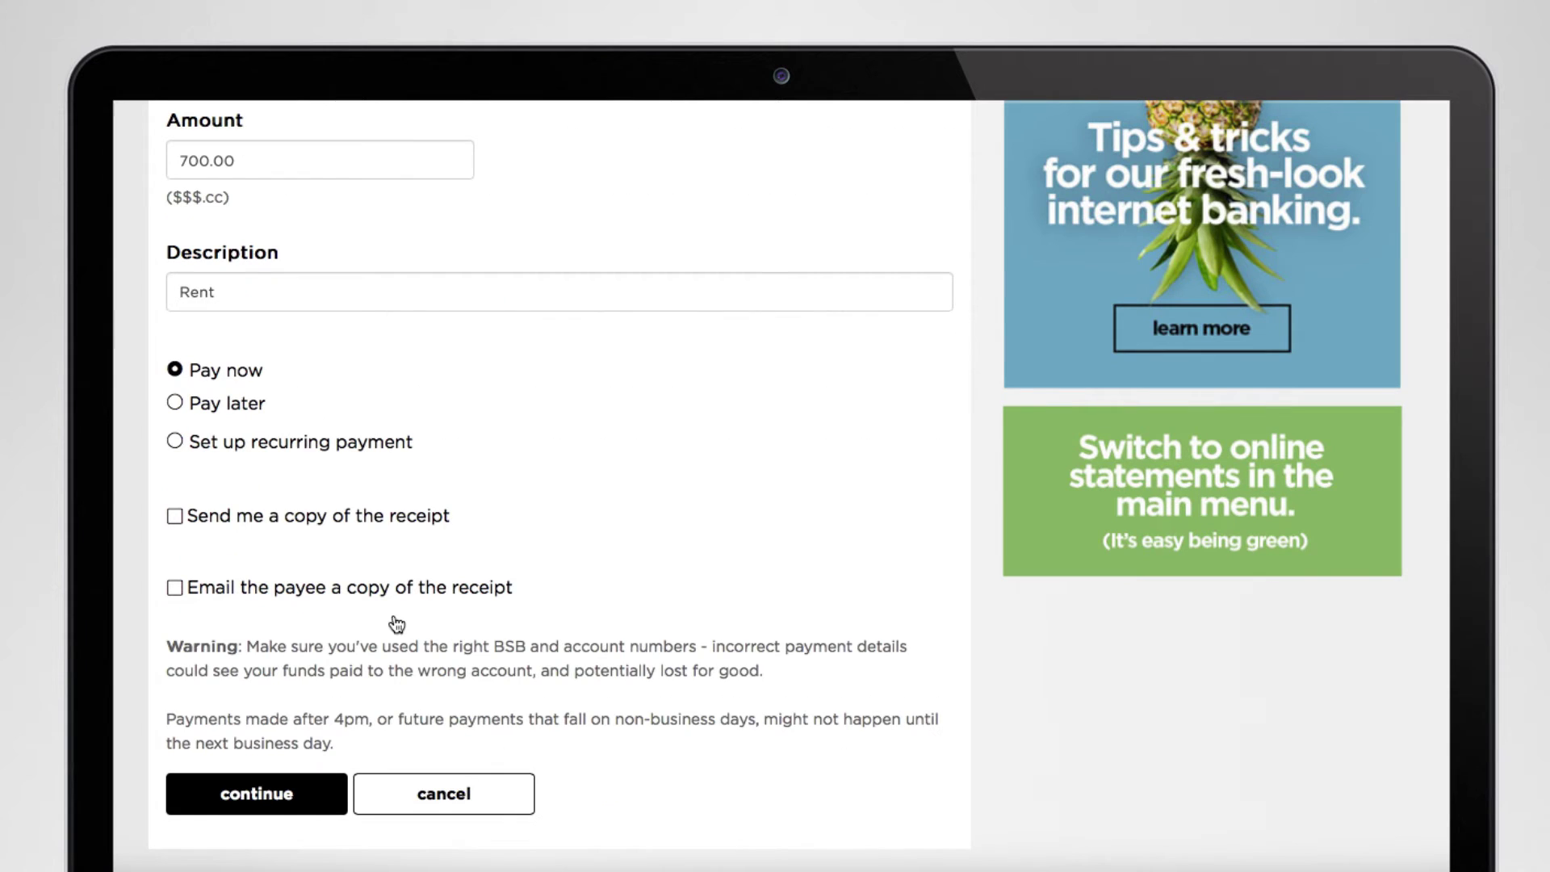
pyautogui.click(176, 441)
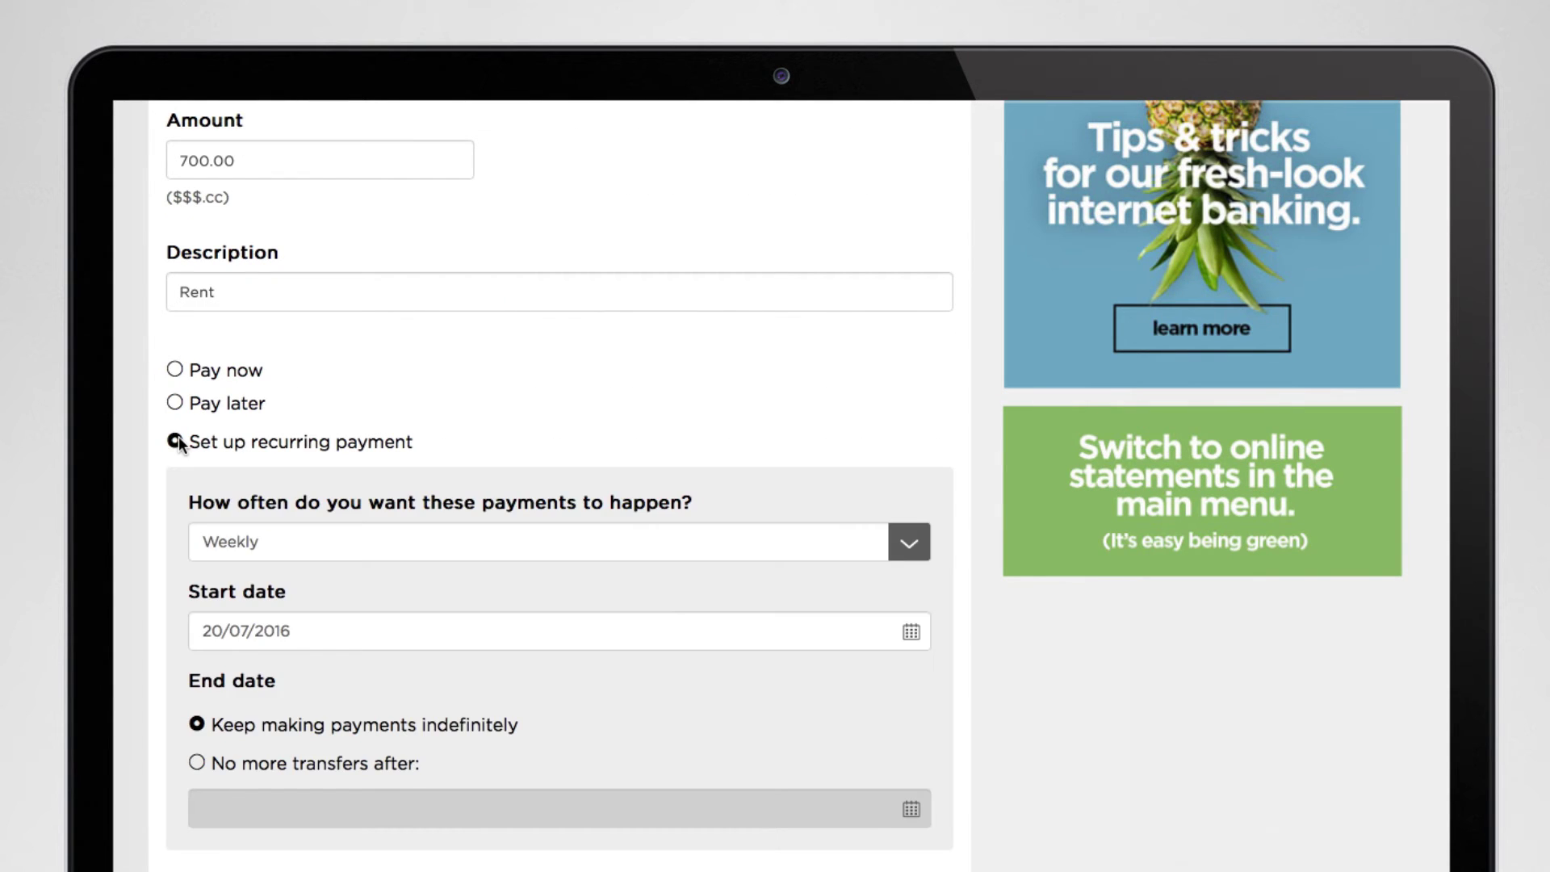
pyautogui.scroll(-5, 190, 454)
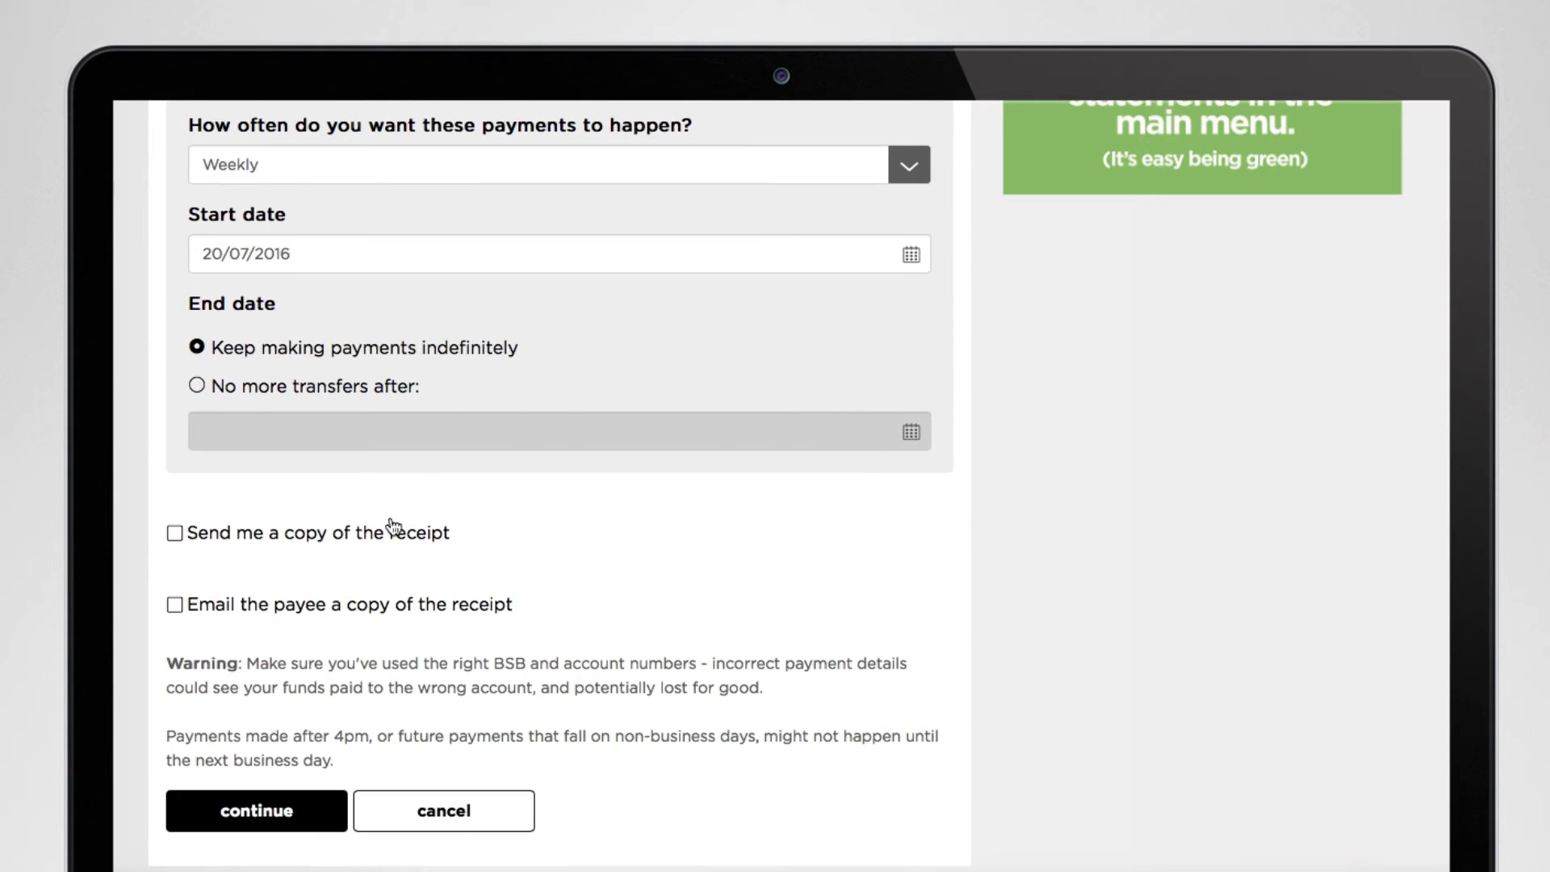
pyautogui.click(900, 172)
pyautogui.click(868, 266)
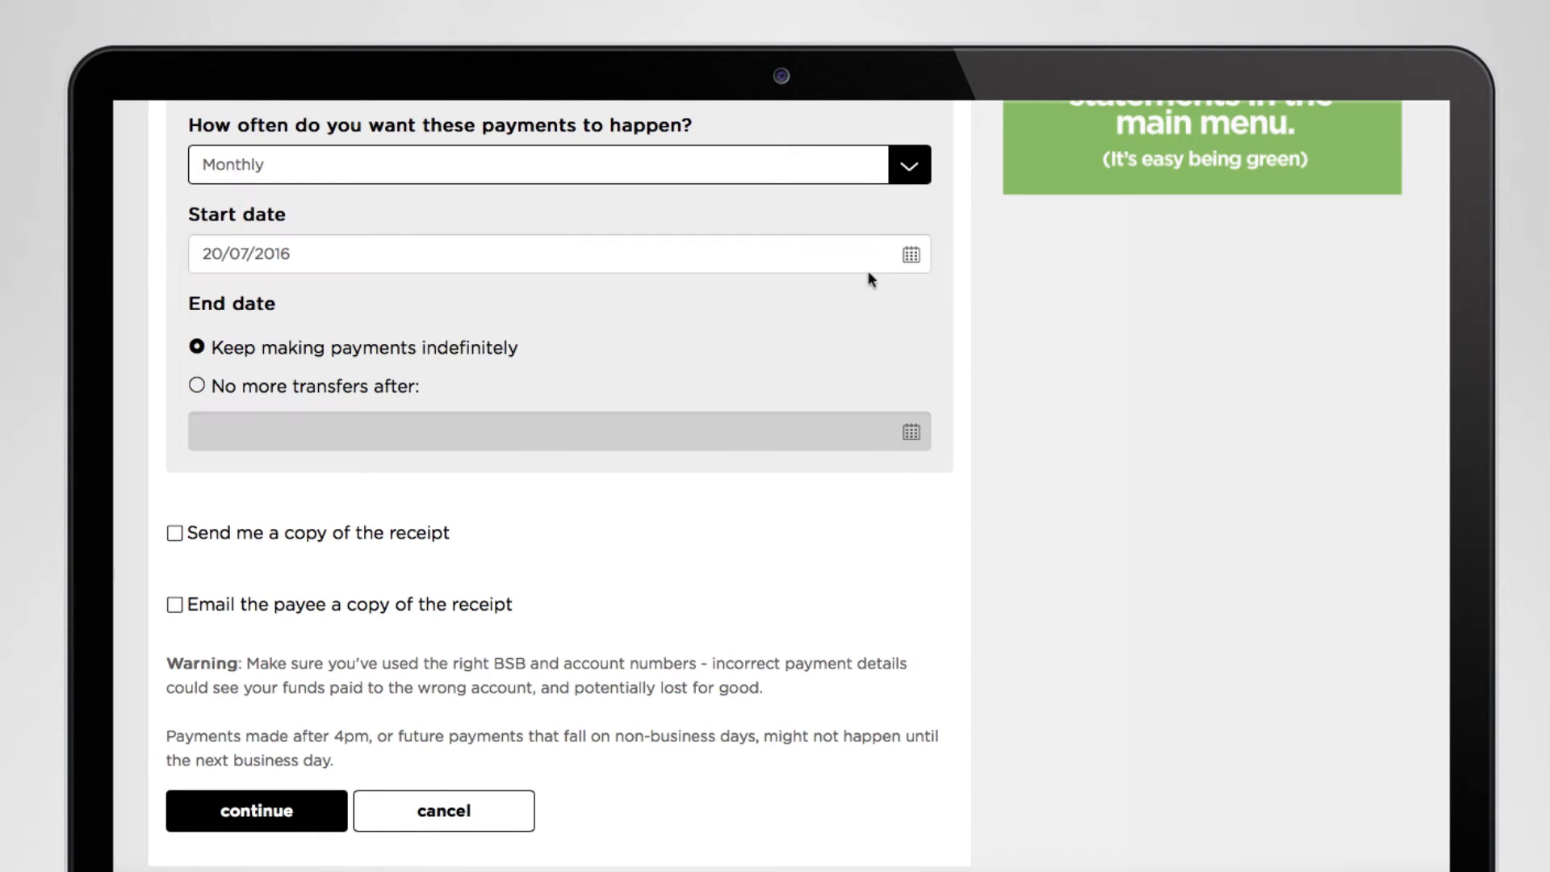
pyautogui.click(306, 805)
pyautogui.scroll(-5, 557, 565)
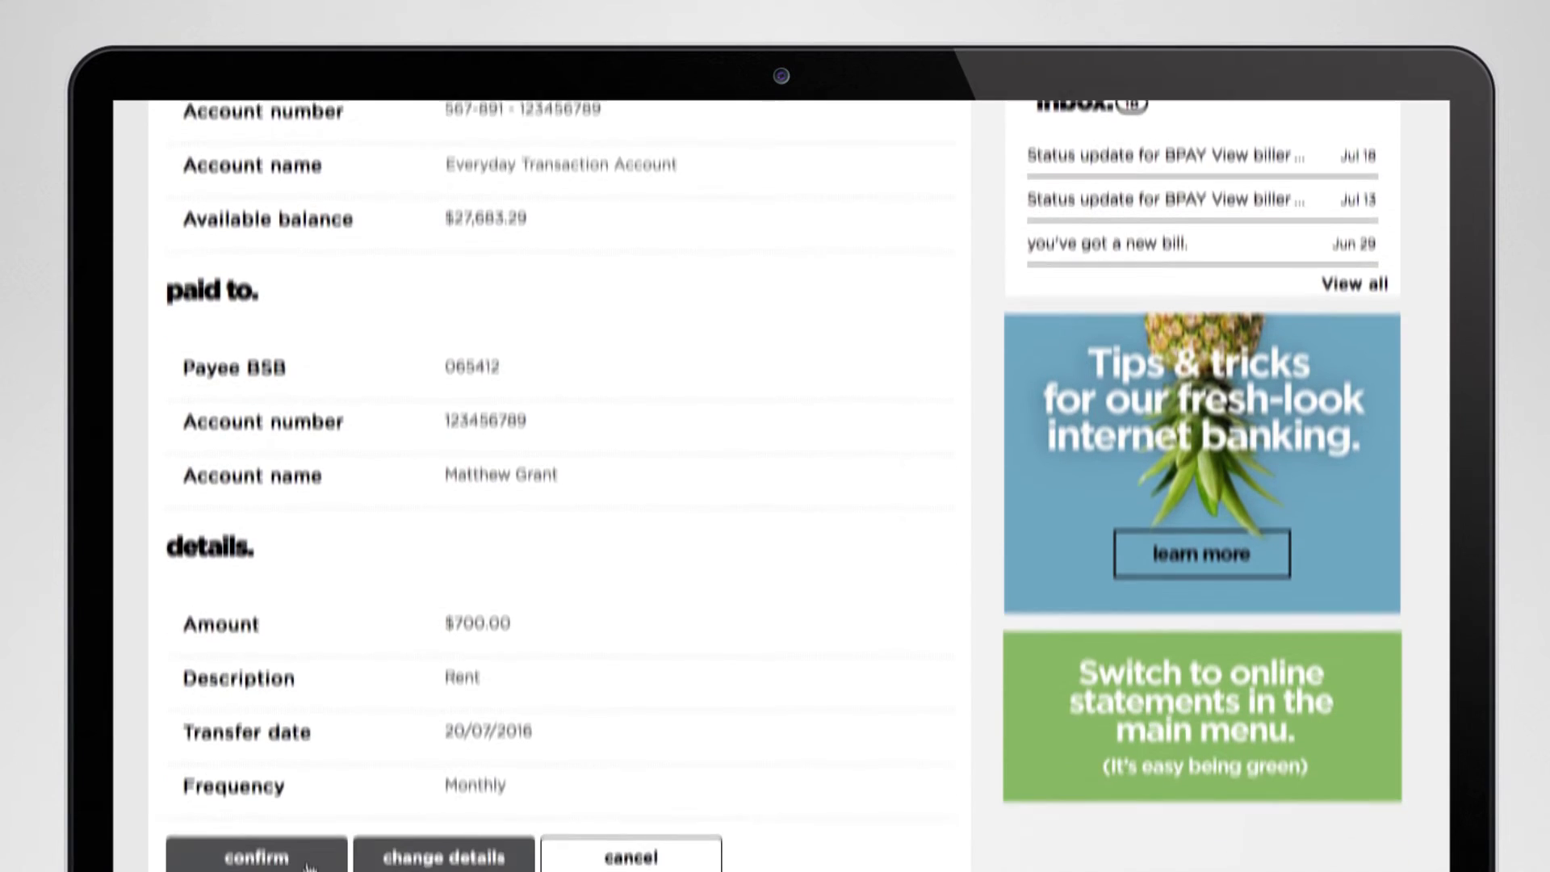
pyautogui.click(304, 831)
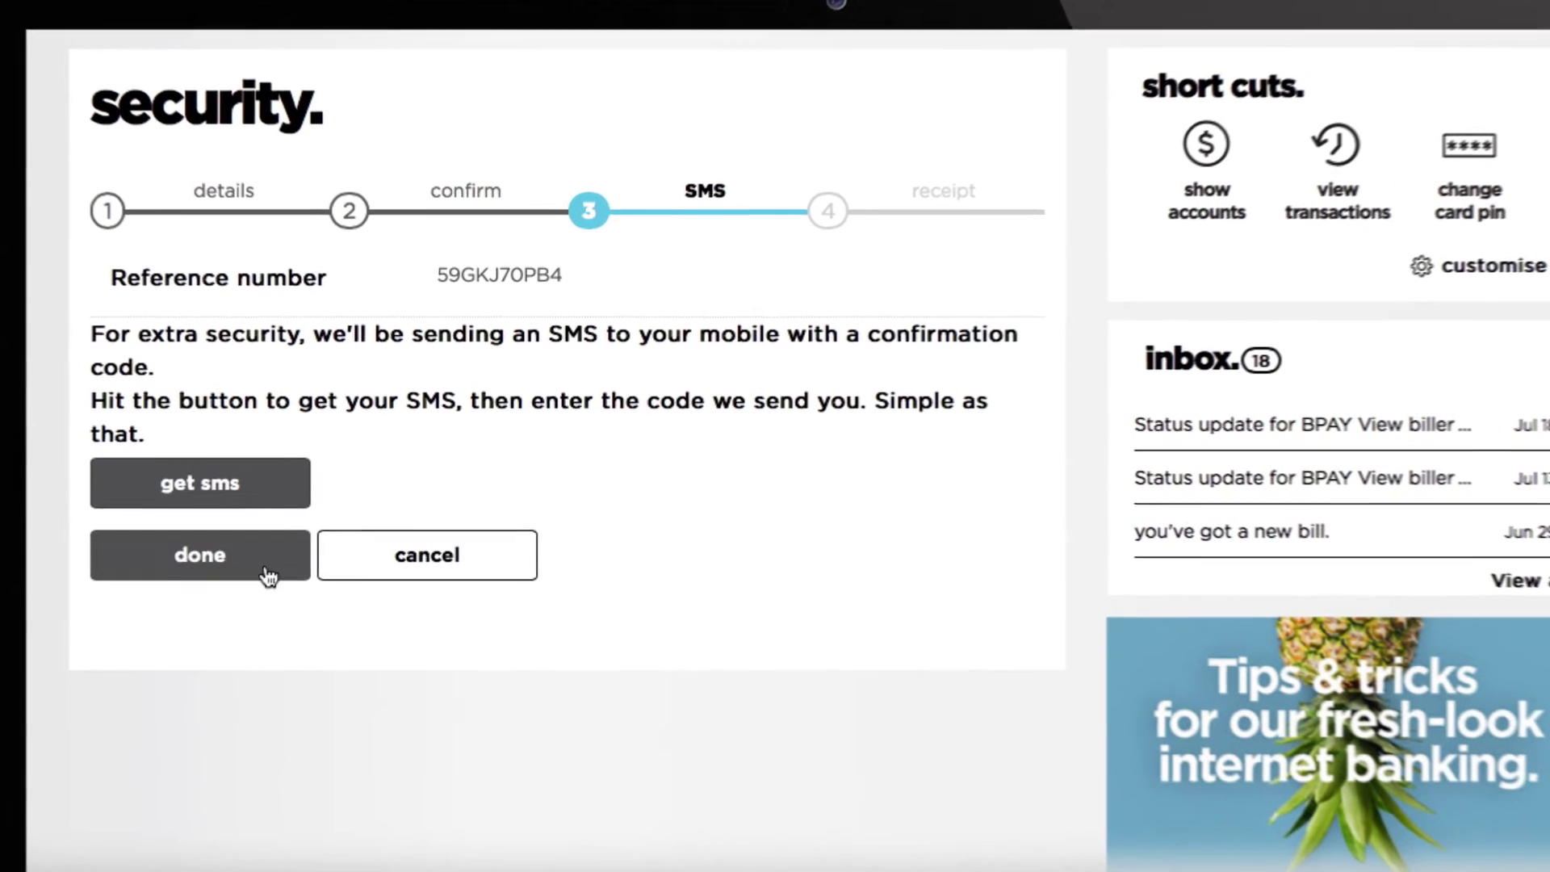
# Request an SMS code, enter the received code and finish the recurring Rent payment.
pyautogui.click(254, 504)
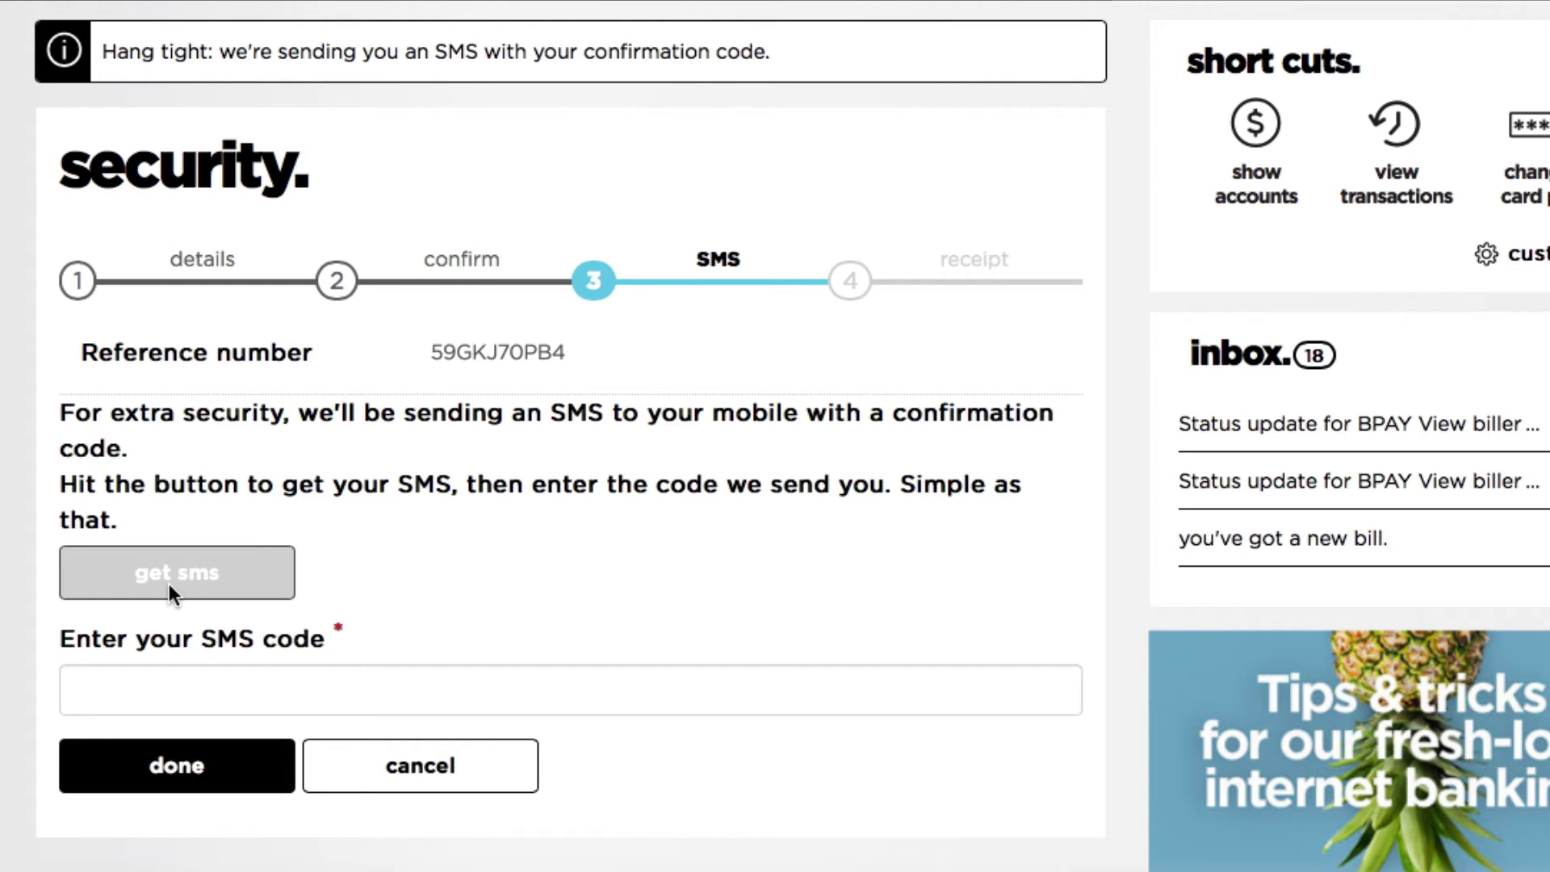
pyautogui.click(167, 689)
pyautogui.write('123456')
pyautogui.click(218, 767)
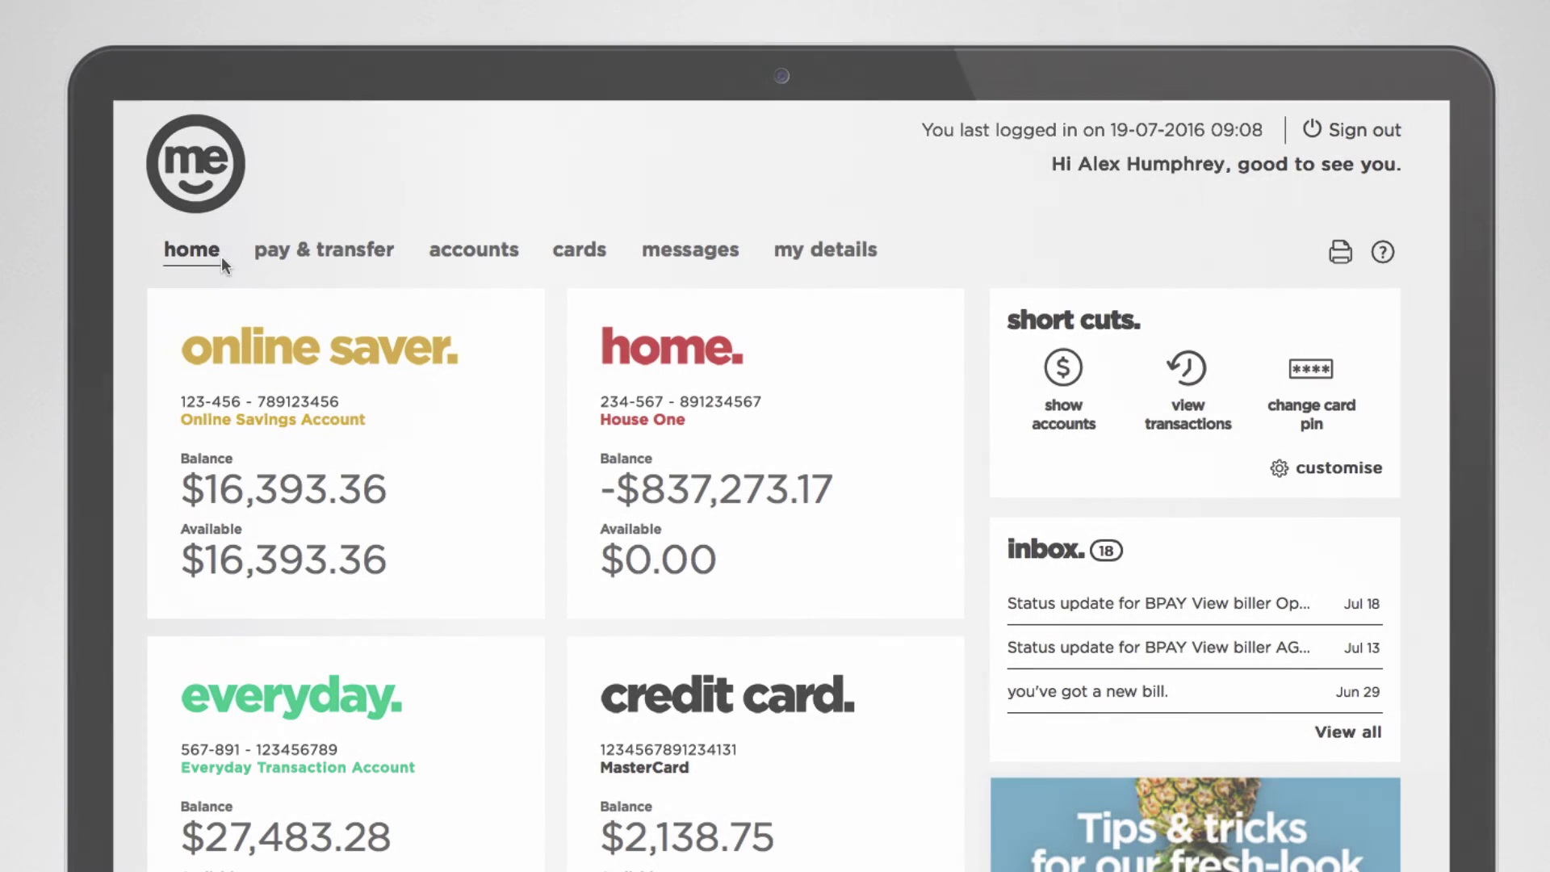
# Open future payments and view the scheduled monthly Rent payment's details.
pyautogui.click(331, 265)
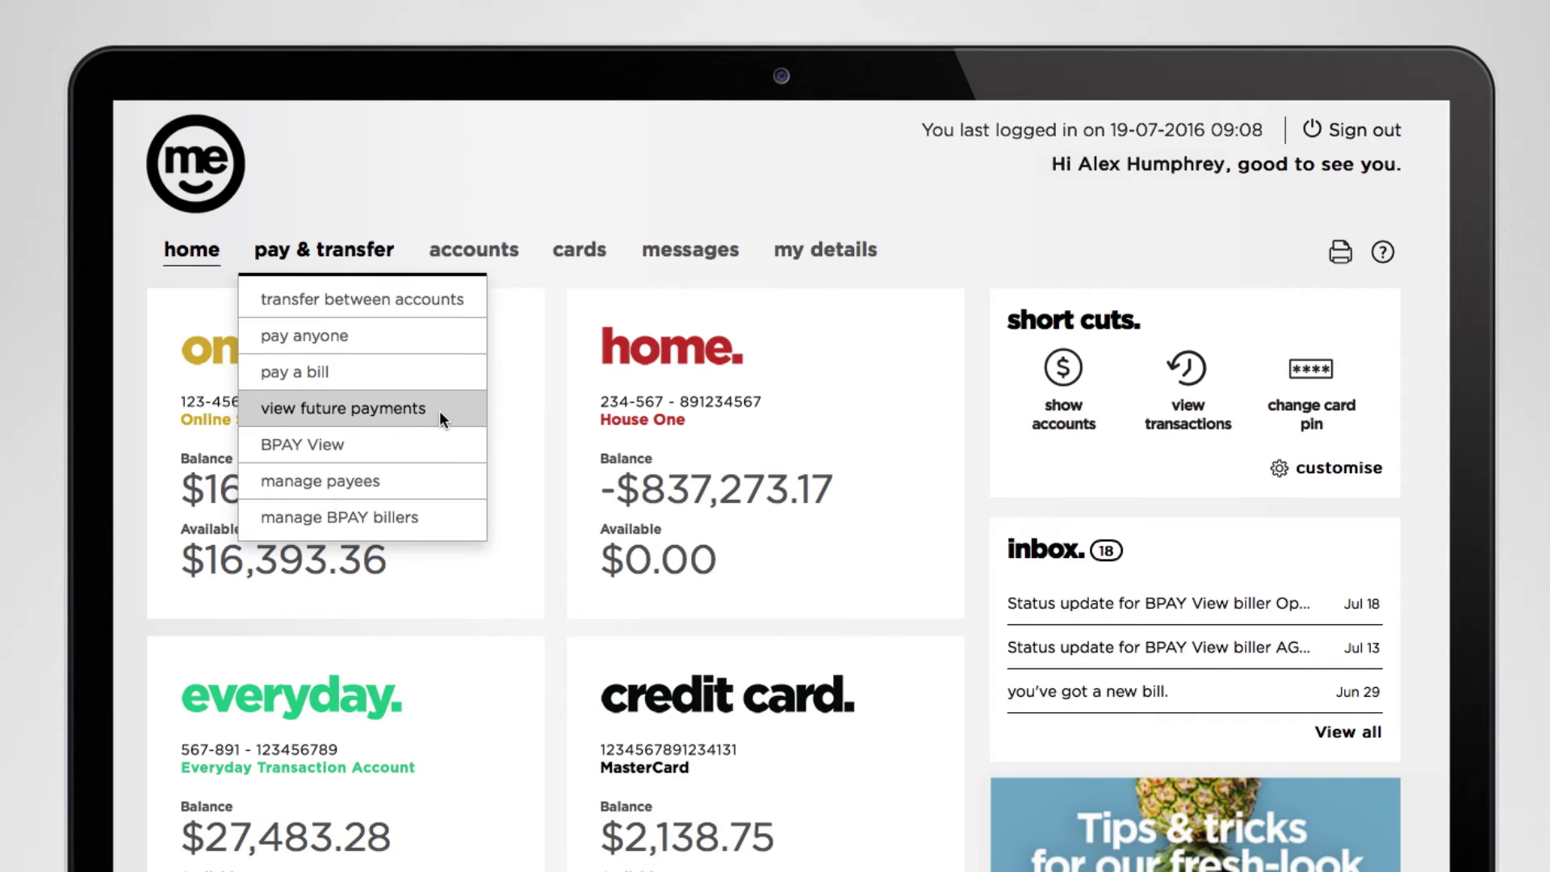
pyautogui.click(439, 411)
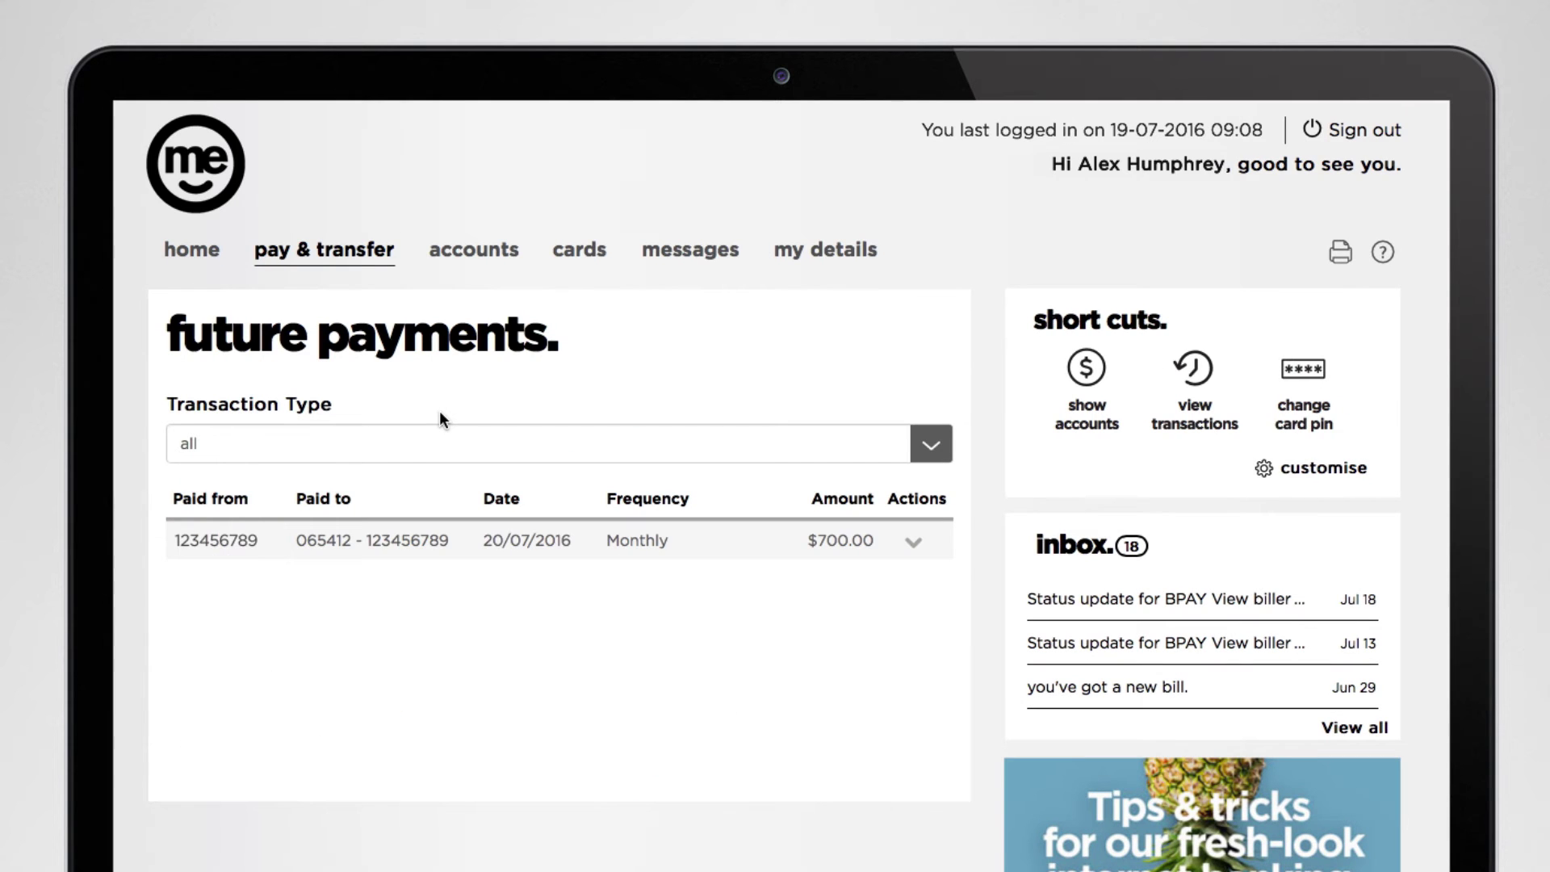
pyautogui.click(914, 545)
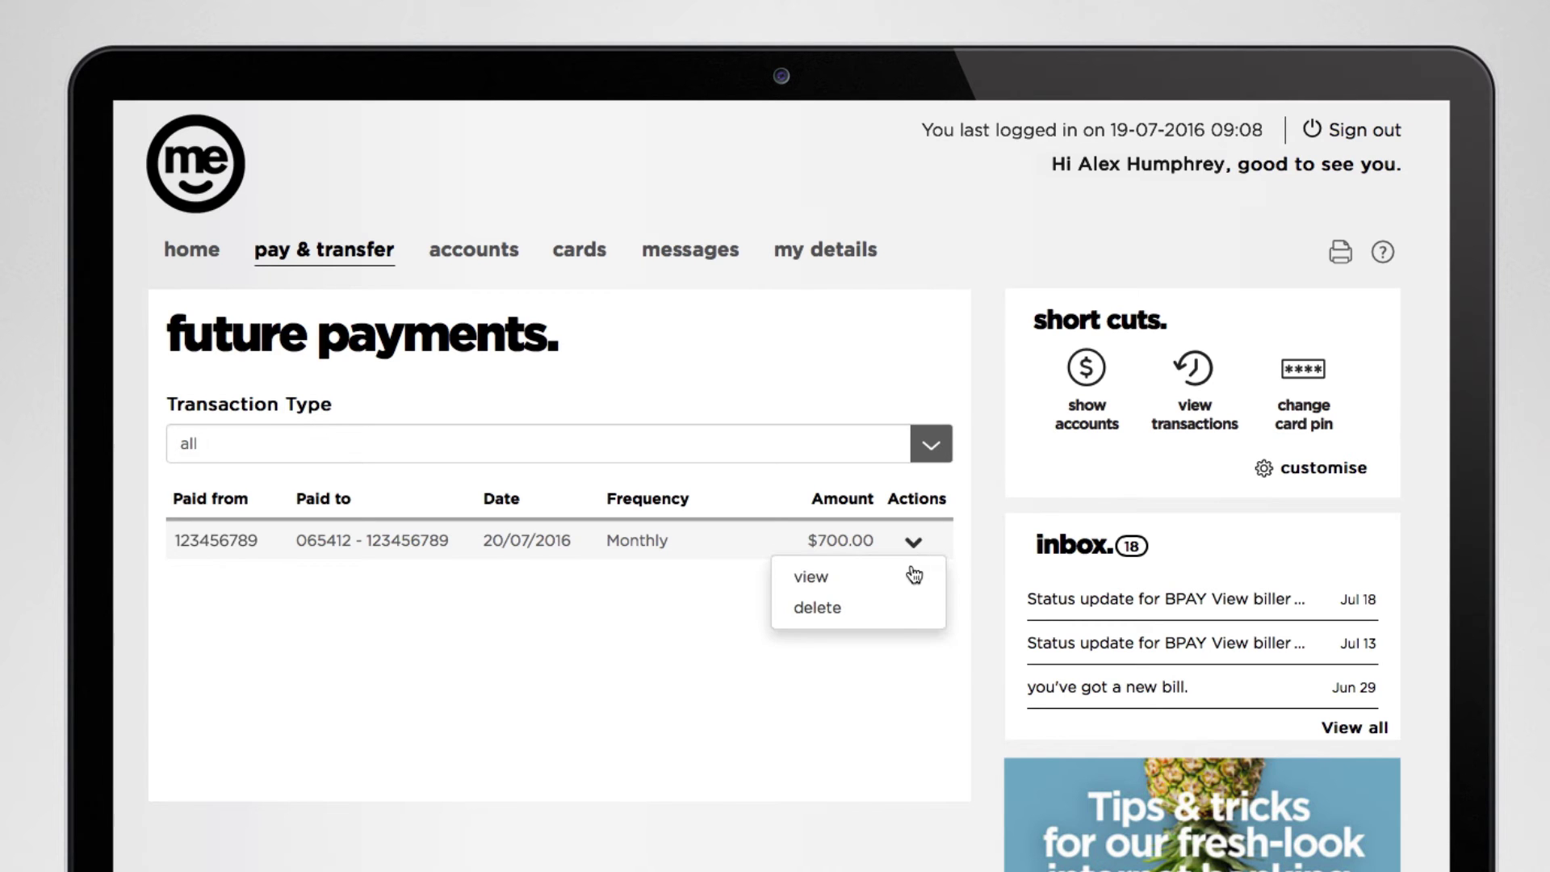
pyautogui.click(911, 573)
pyautogui.scroll(-5, 909, 569)
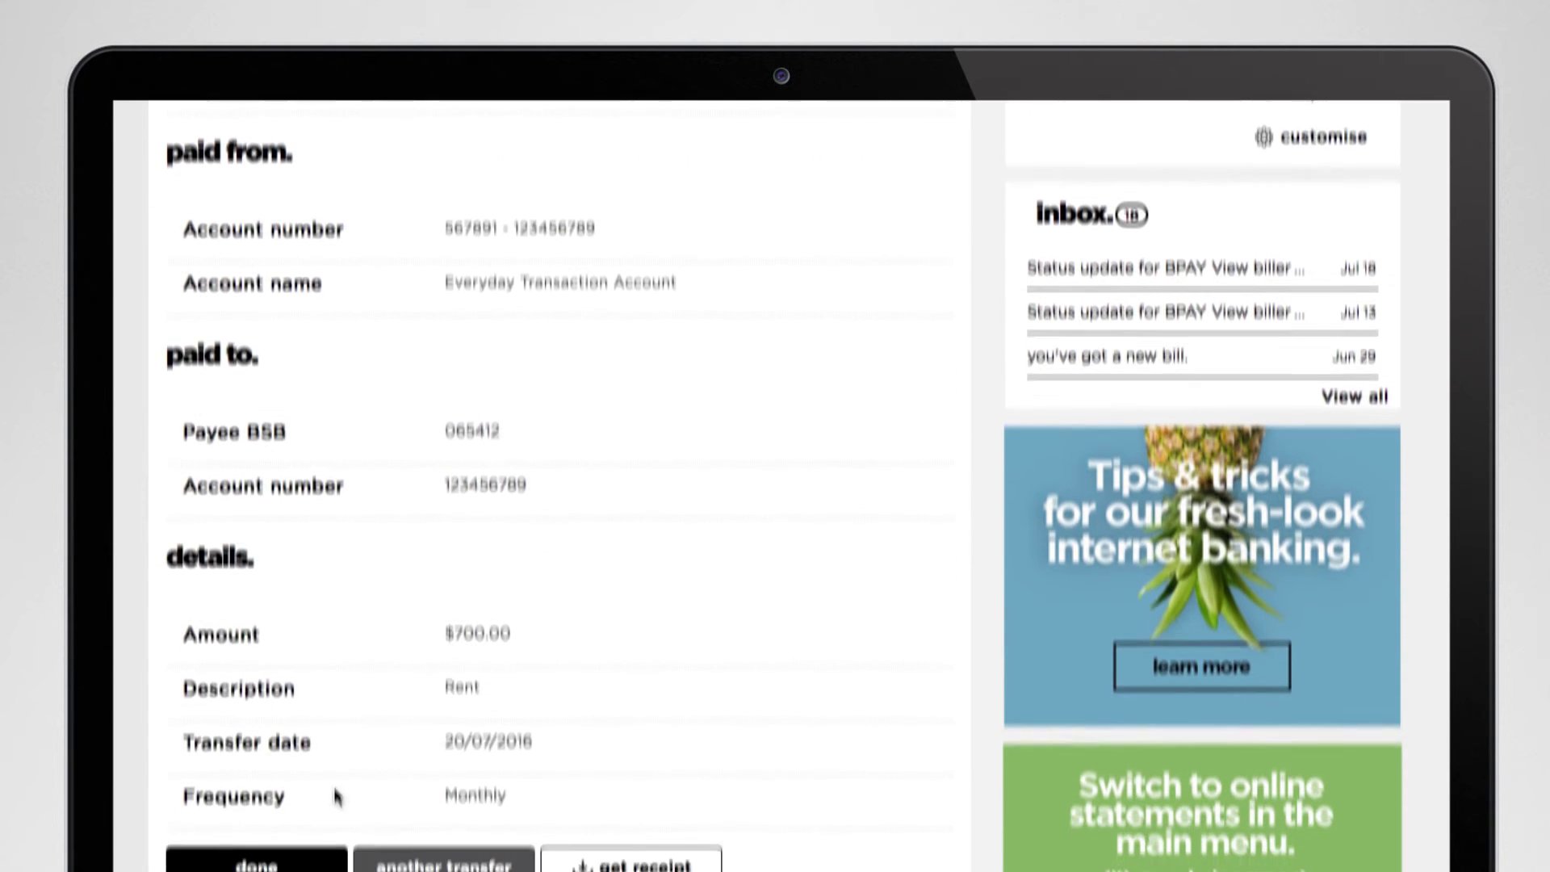
pyautogui.click(290, 812)
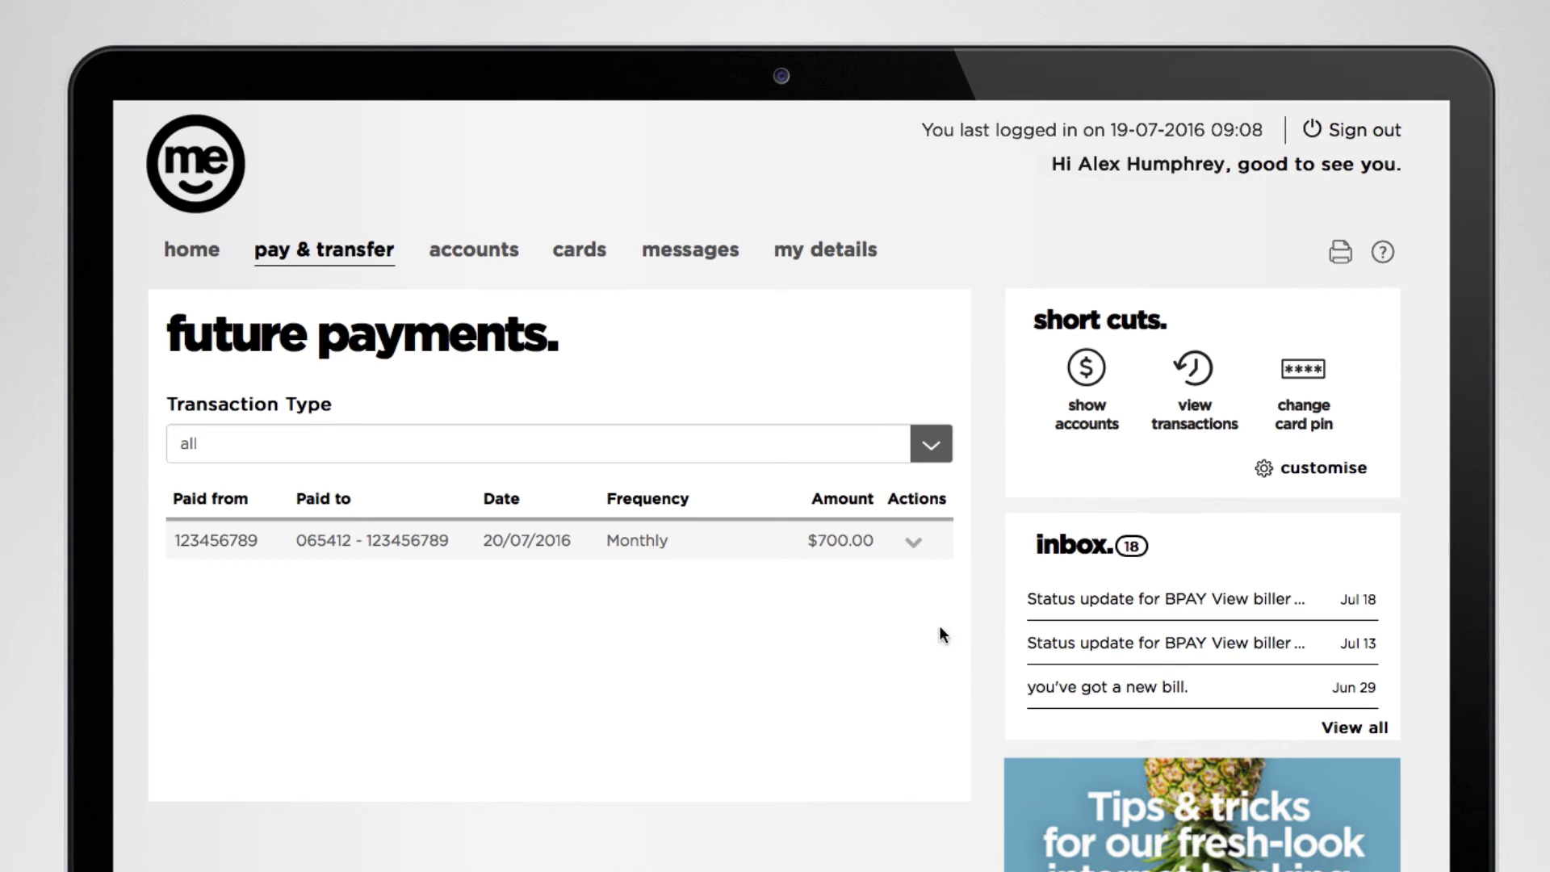
# Delete the scheduled monthly payment and confirm the deletion.
pyautogui.click(915, 543)
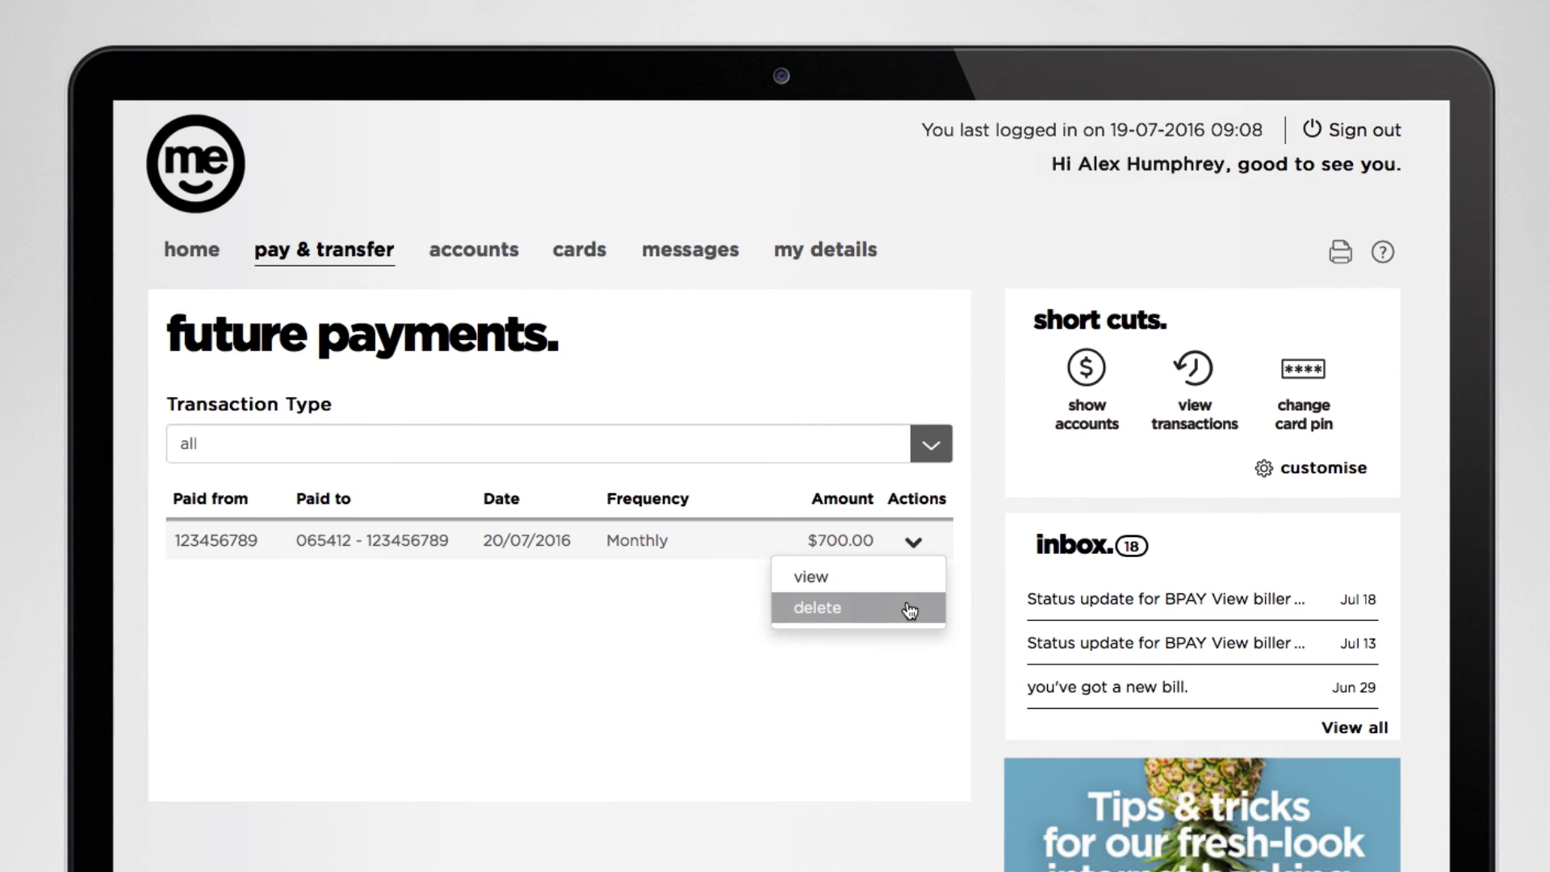
pyautogui.click(908, 607)
pyautogui.scroll(-6, 905, 607)
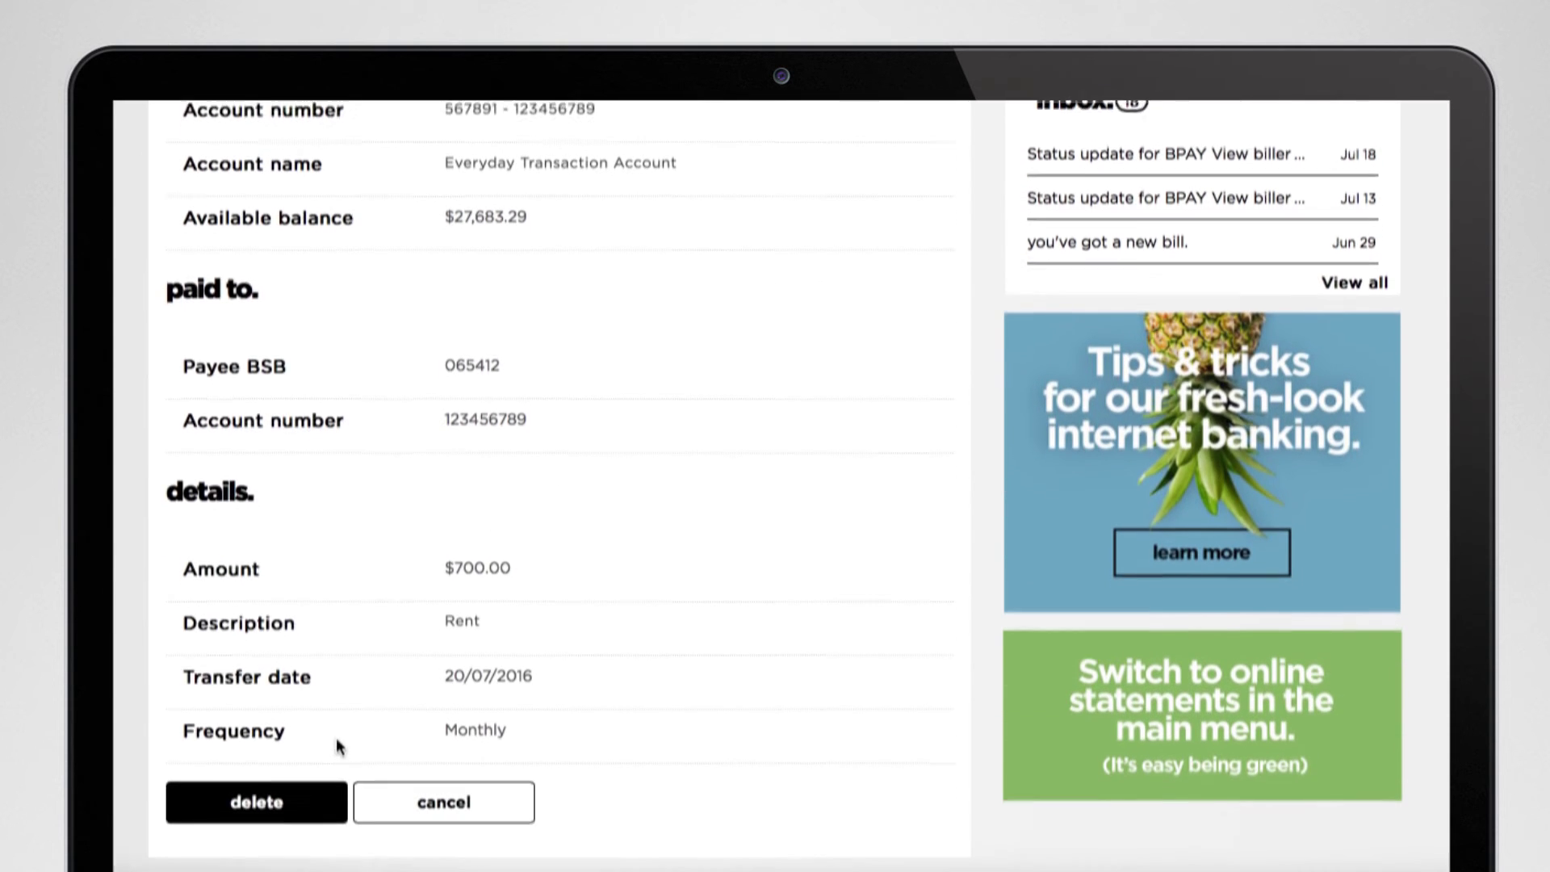
pyautogui.click(326, 790)
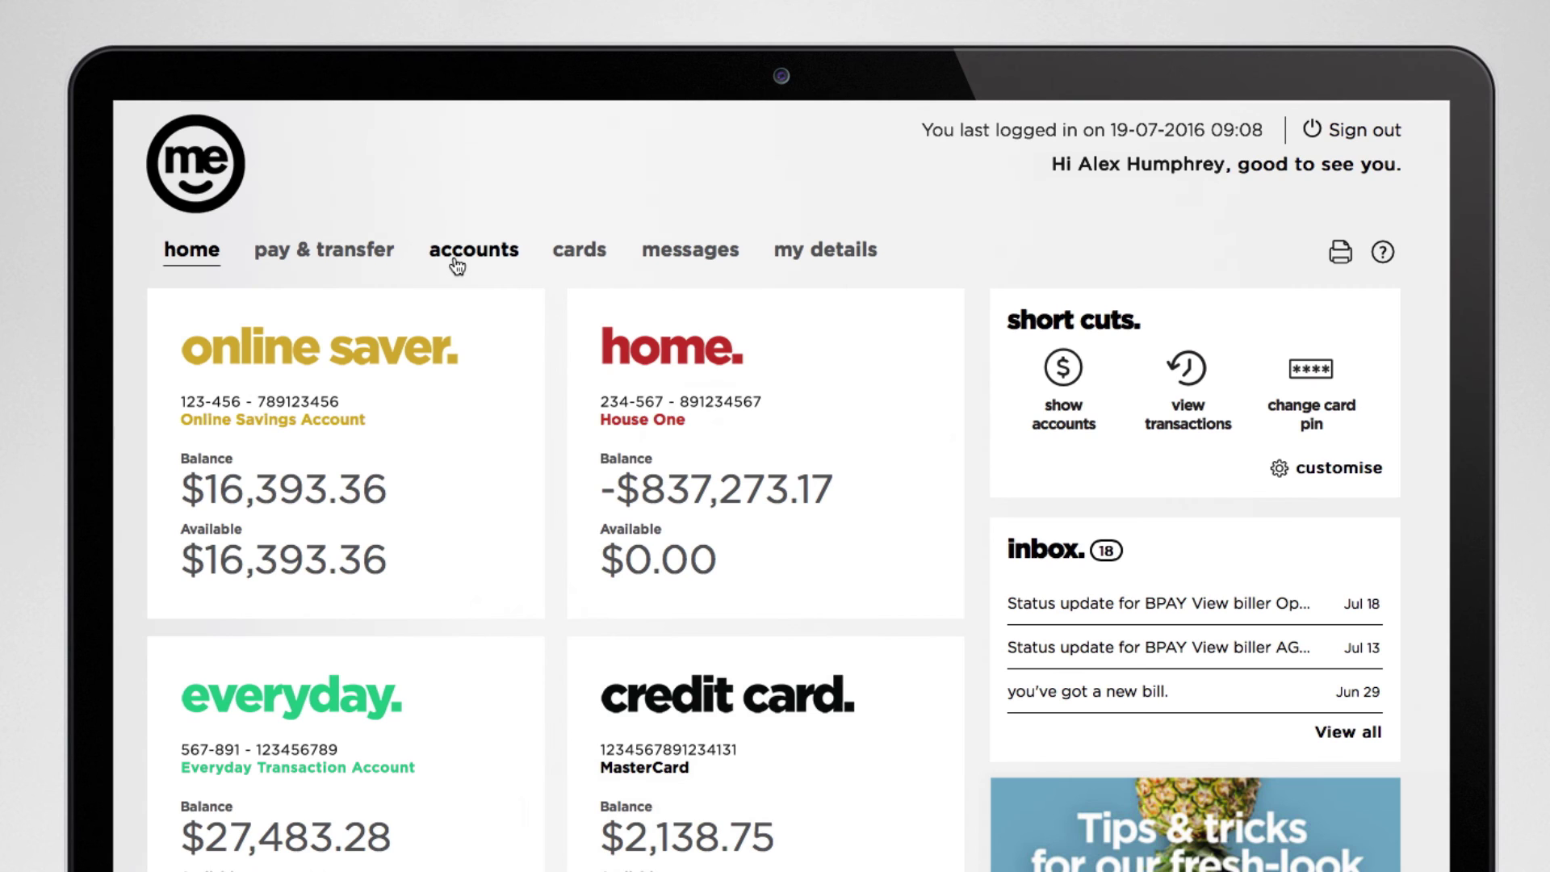
# Change the third party payment daily limit to 7000.00 and save it.
pyautogui.click(456, 258)
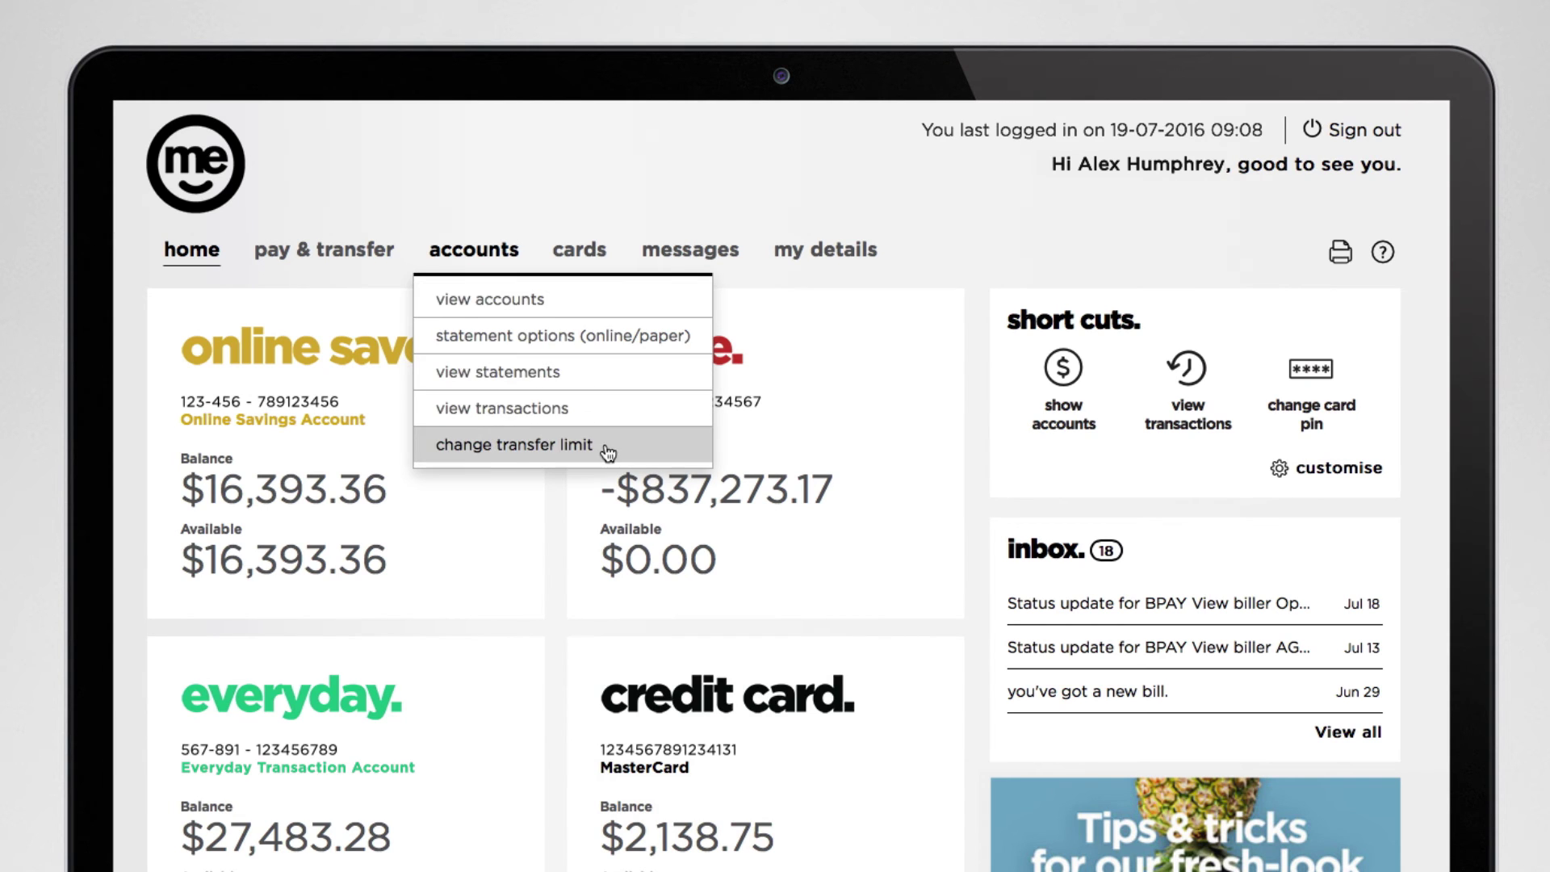
pyautogui.click(606, 444)
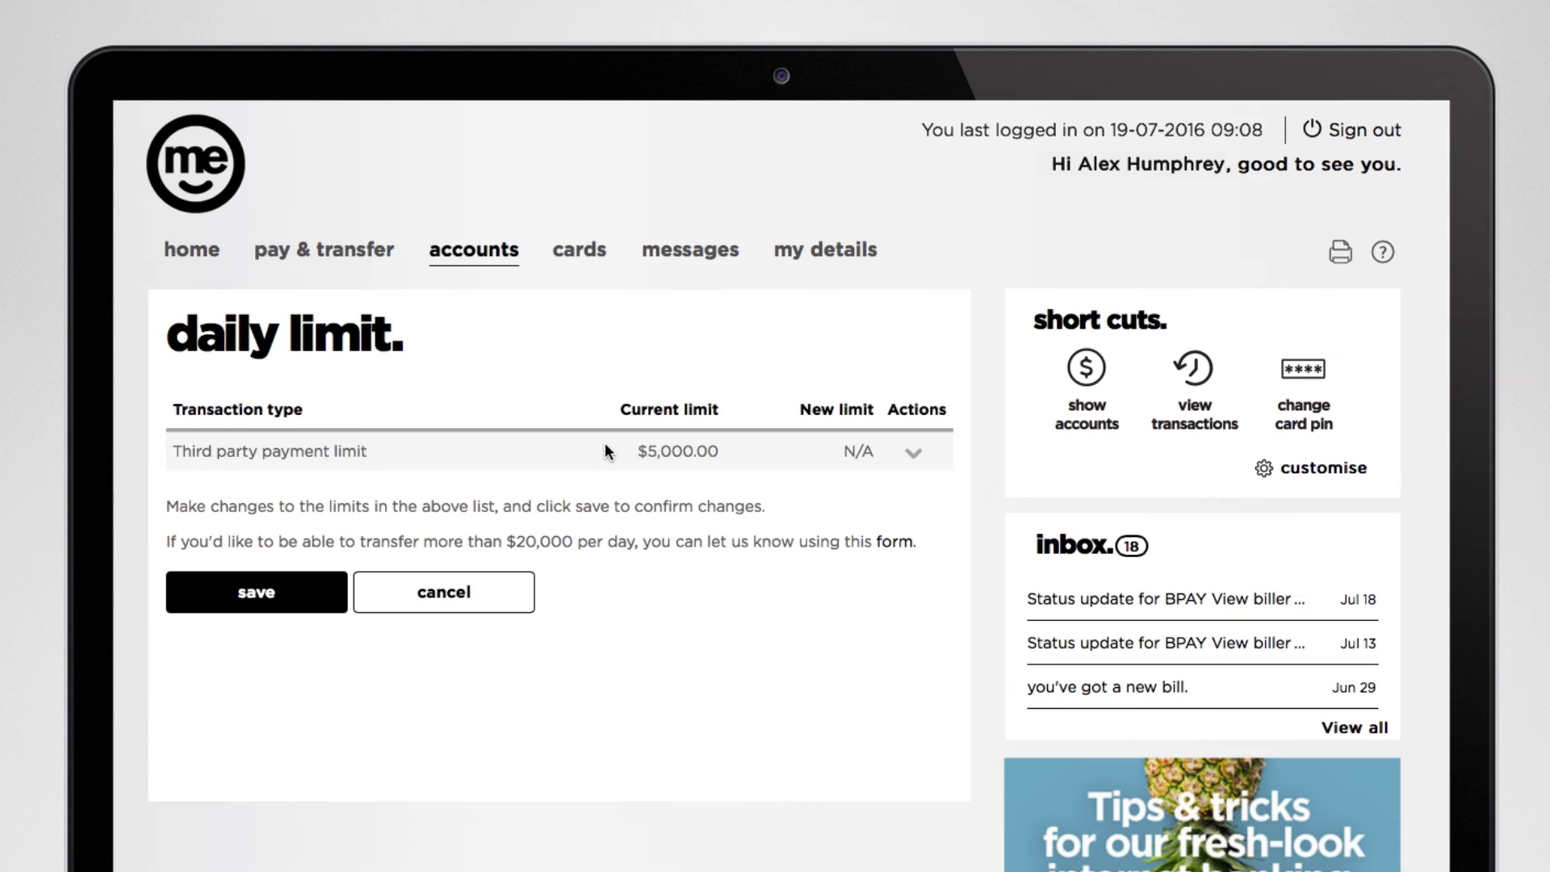
pyautogui.click(908, 453)
pyautogui.click(902, 495)
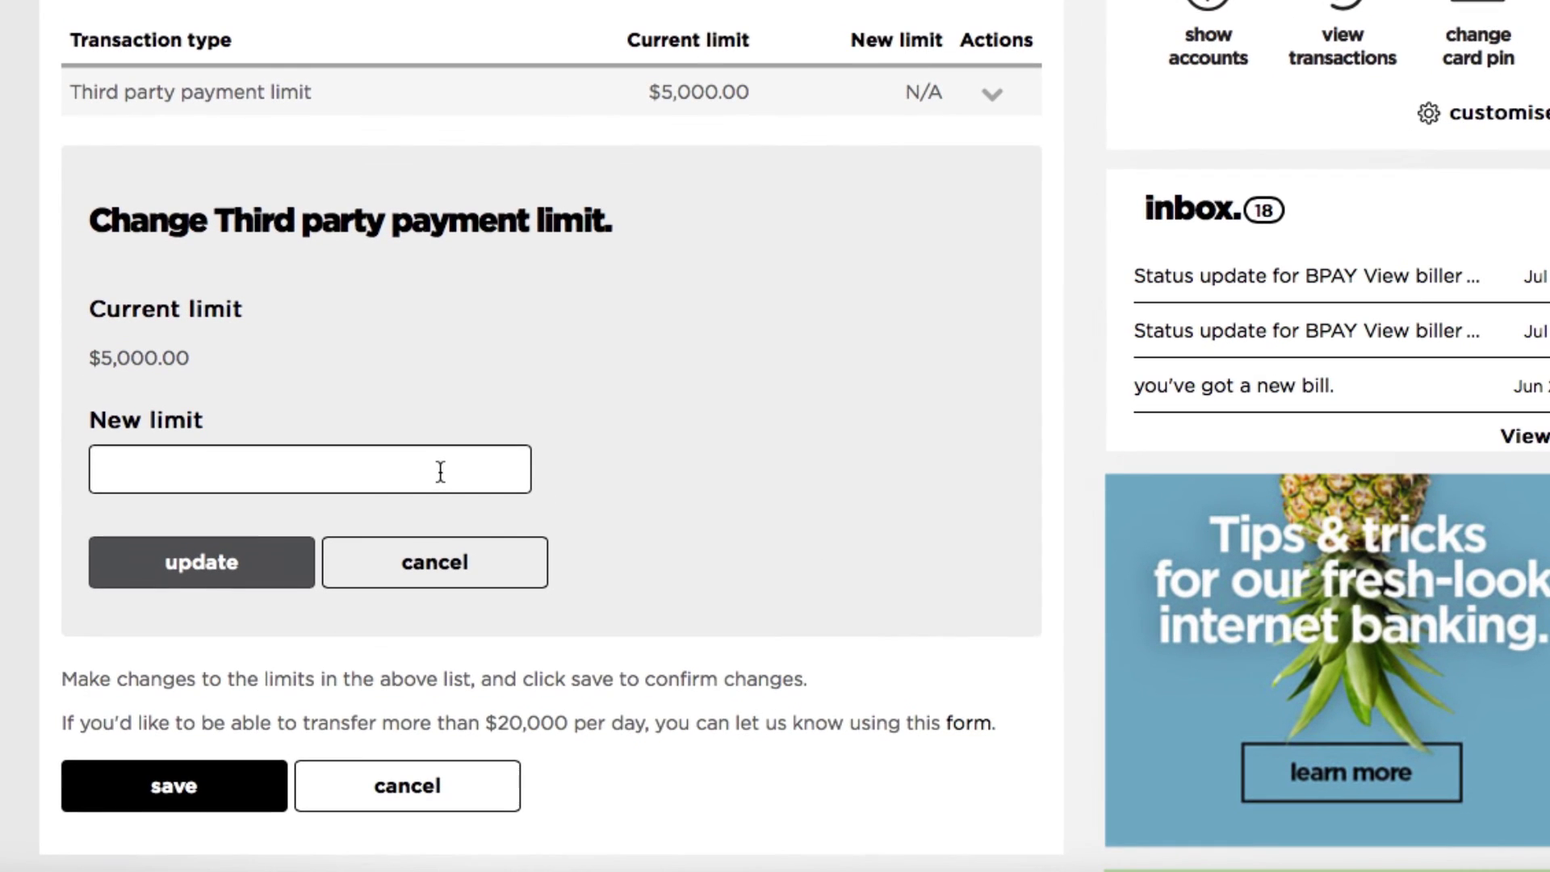
pyautogui.write('7000.00')
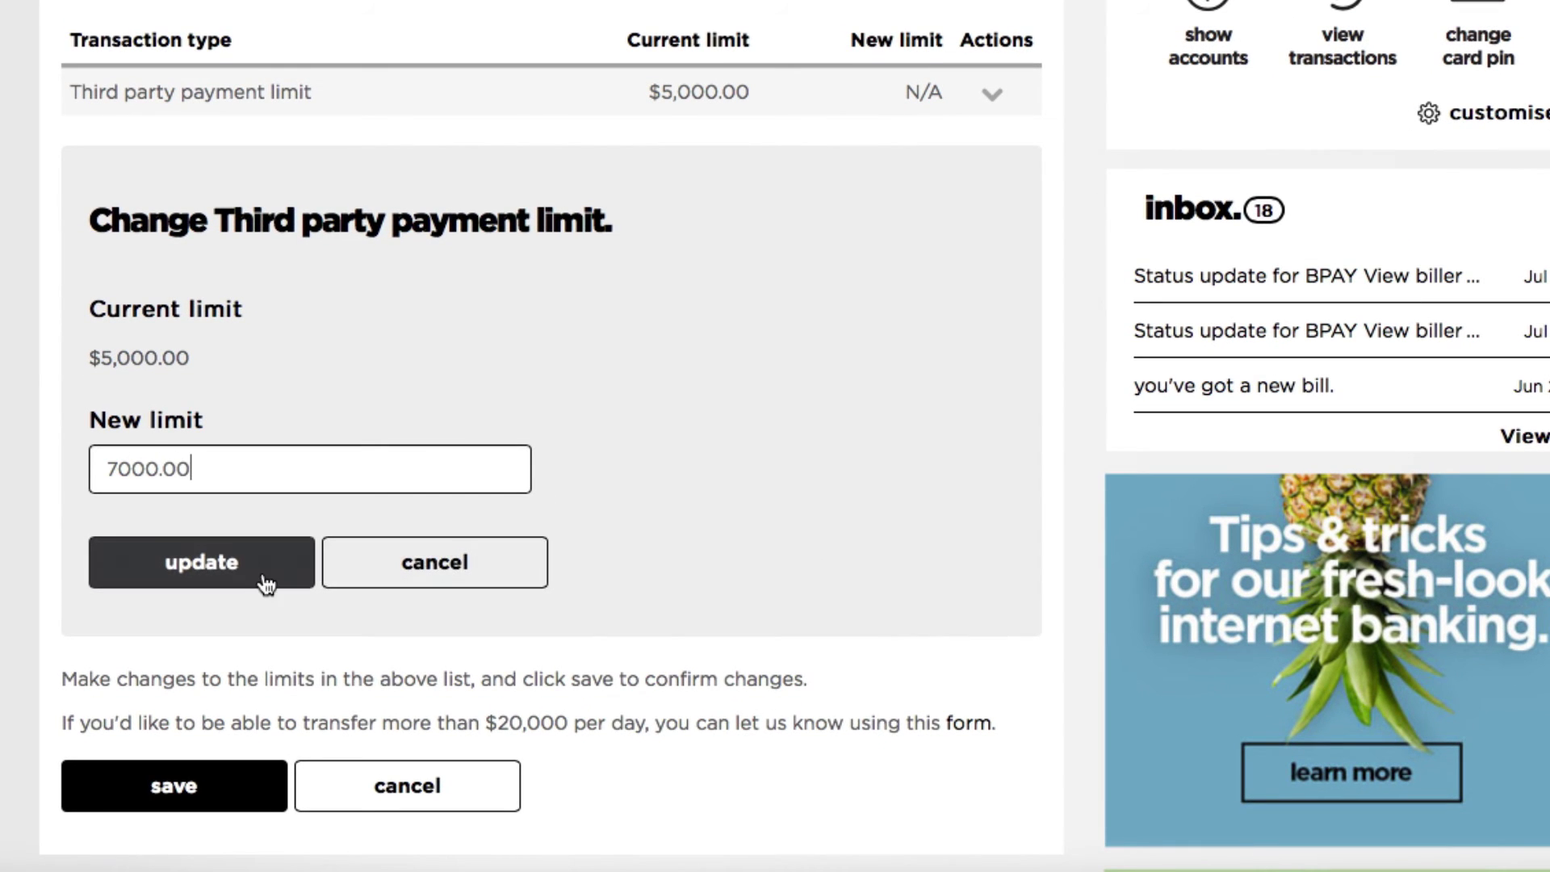
pyautogui.click(267, 581)
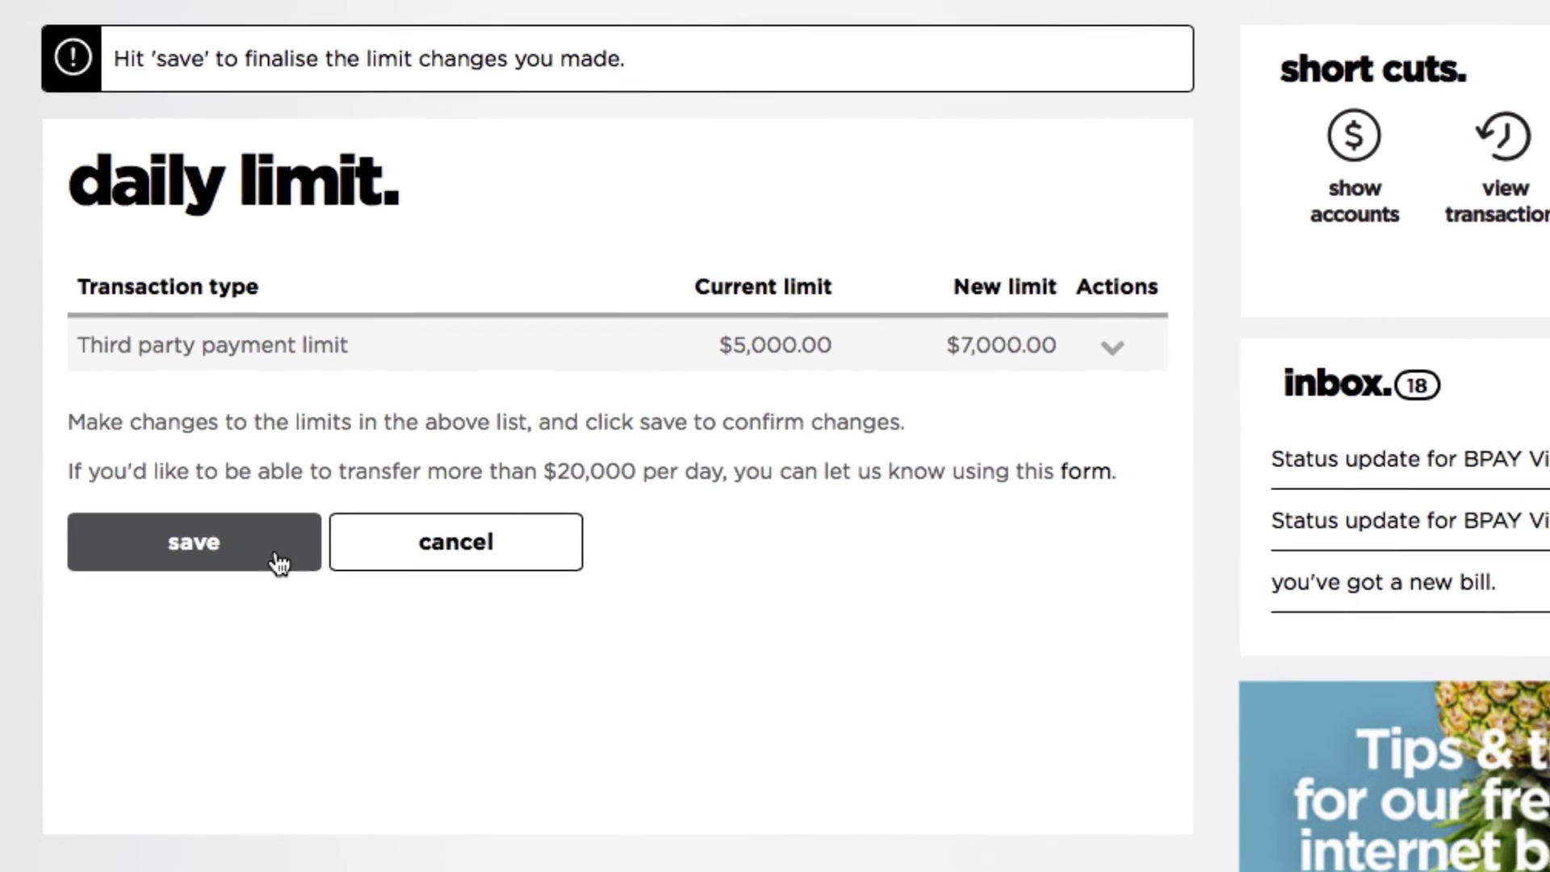
pyautogui.click(270, 545)
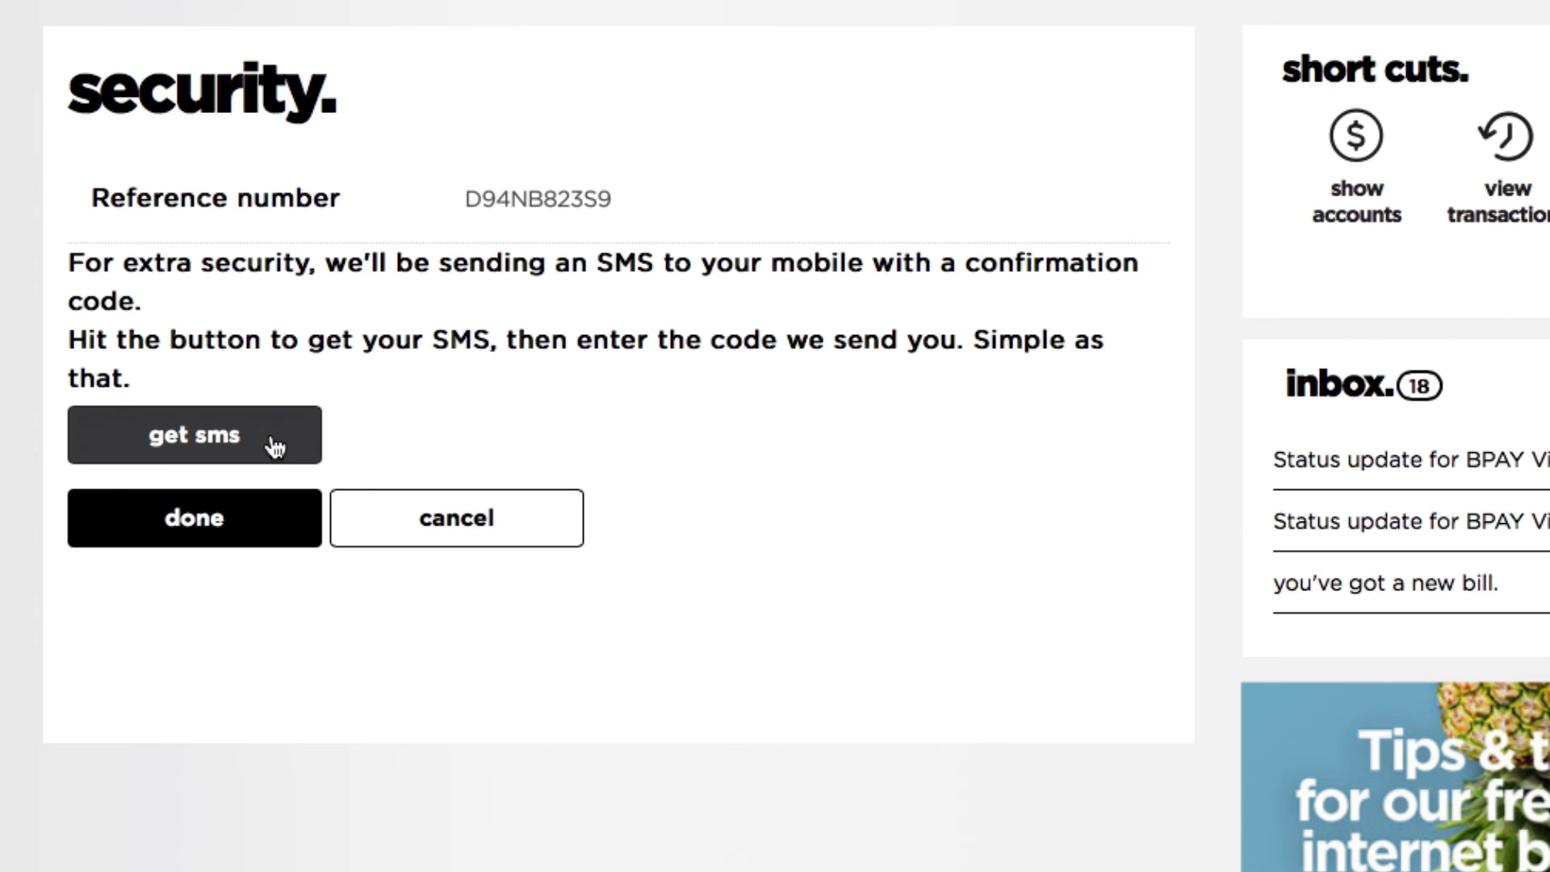
# Verify the limit change by requesting and entering the SMS code.
pyautogui.click(276, 446)
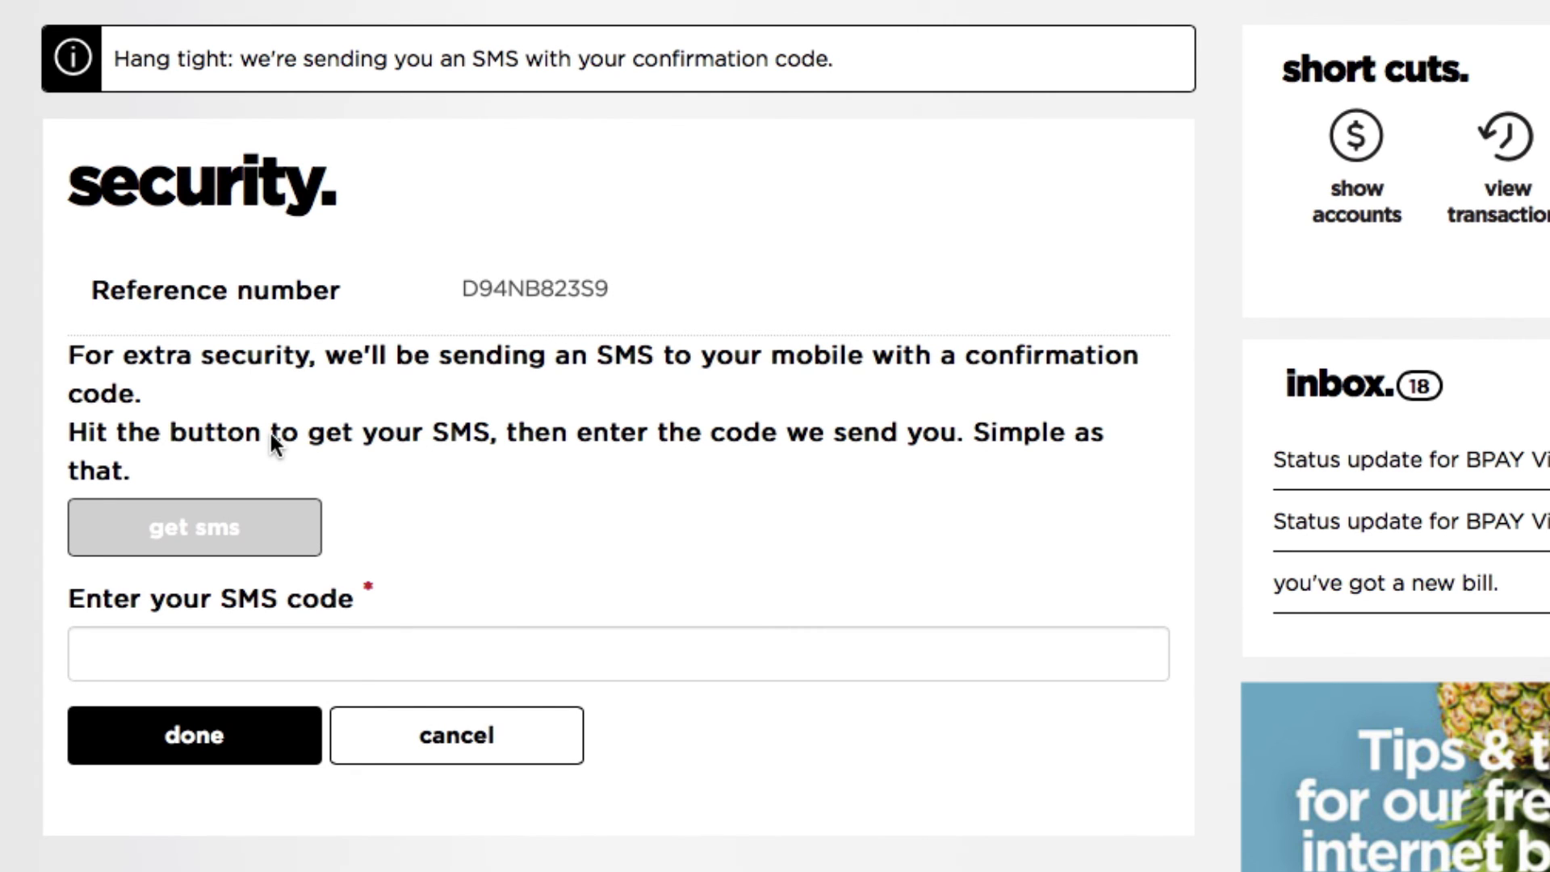
pyautogui.click(268, 640)
pyautogui.write('123456')
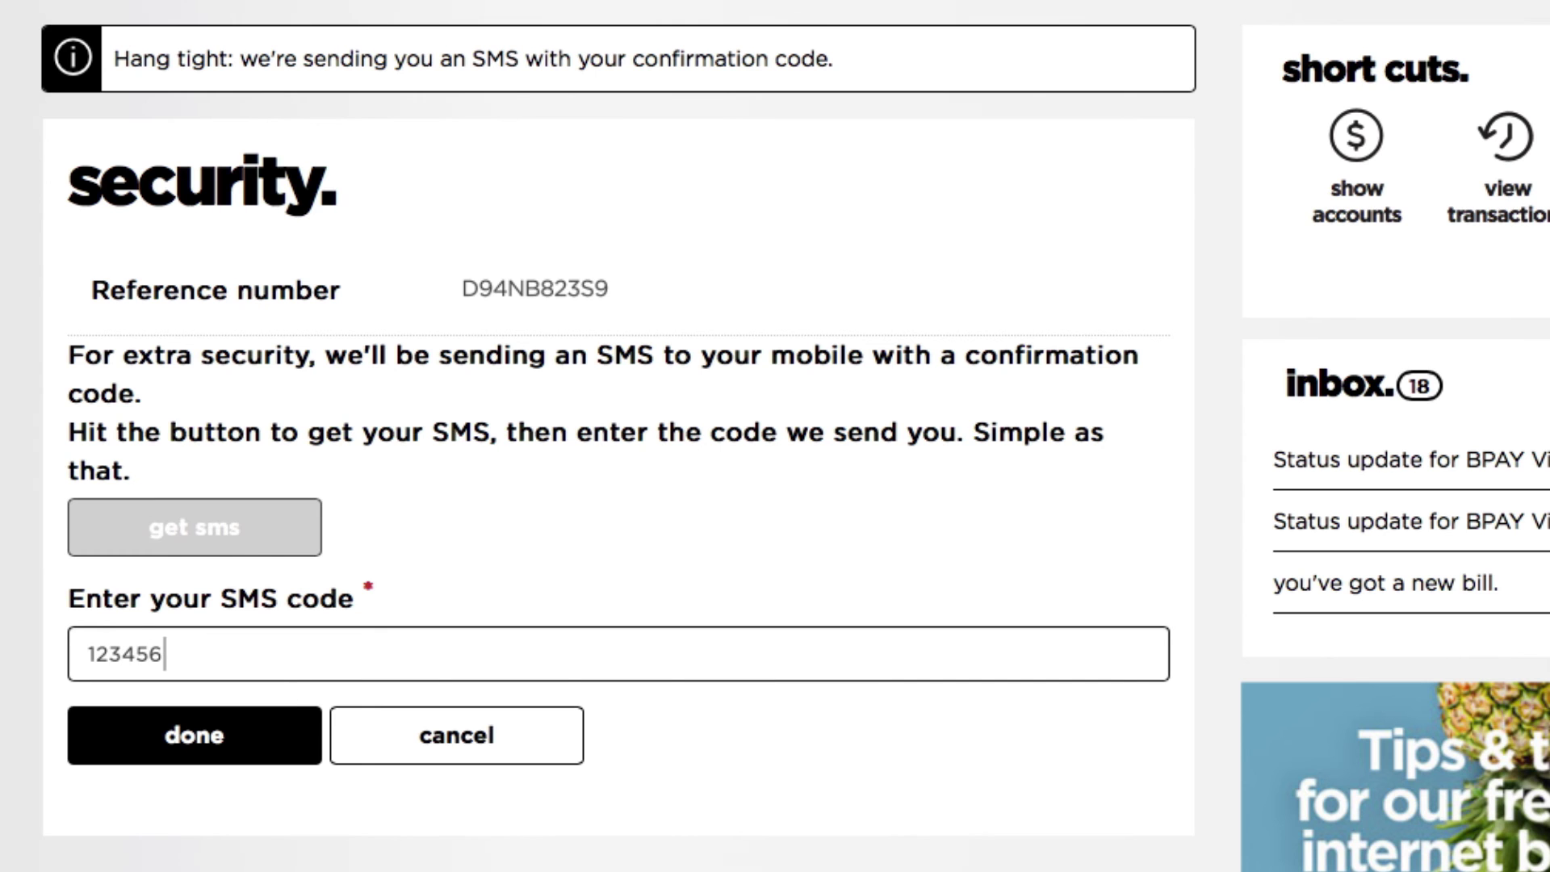
pyautogui.click(287, 734)
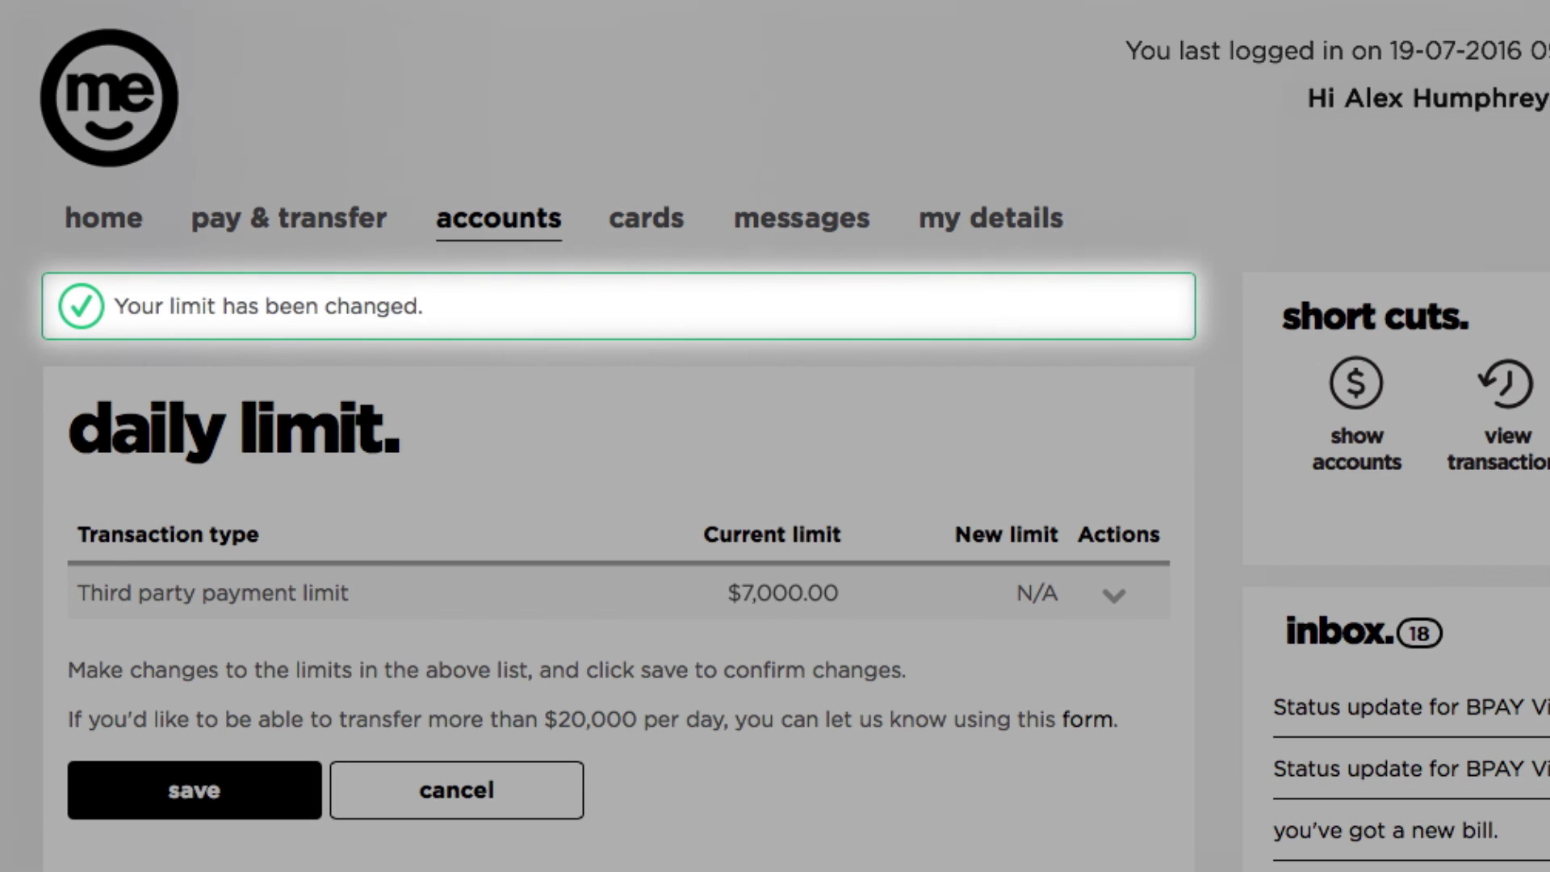